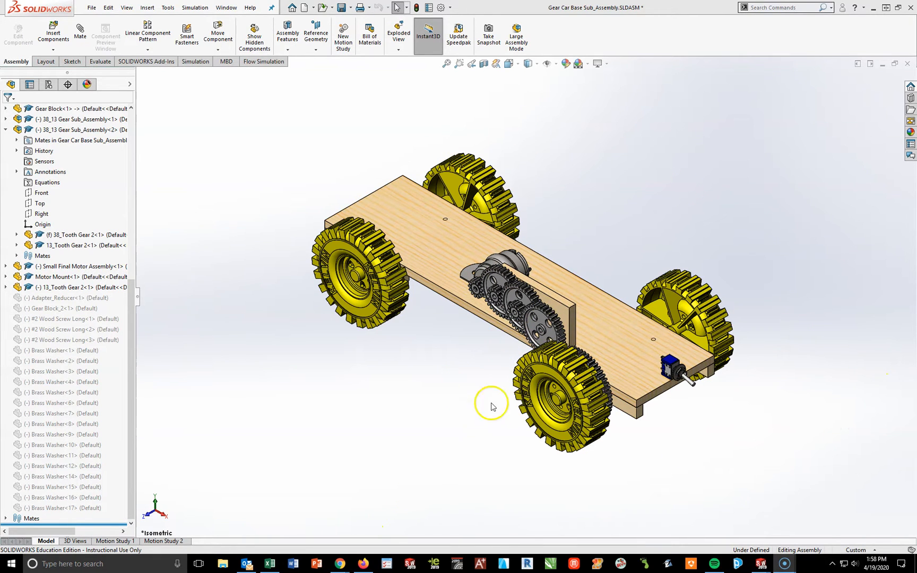
Turn the 13-tooth gear on the motor shaft to examine the gear train's motion, and return to the isometric view.
scroll(529, 328, down, 3)
scroll(536, 334, down, 3)
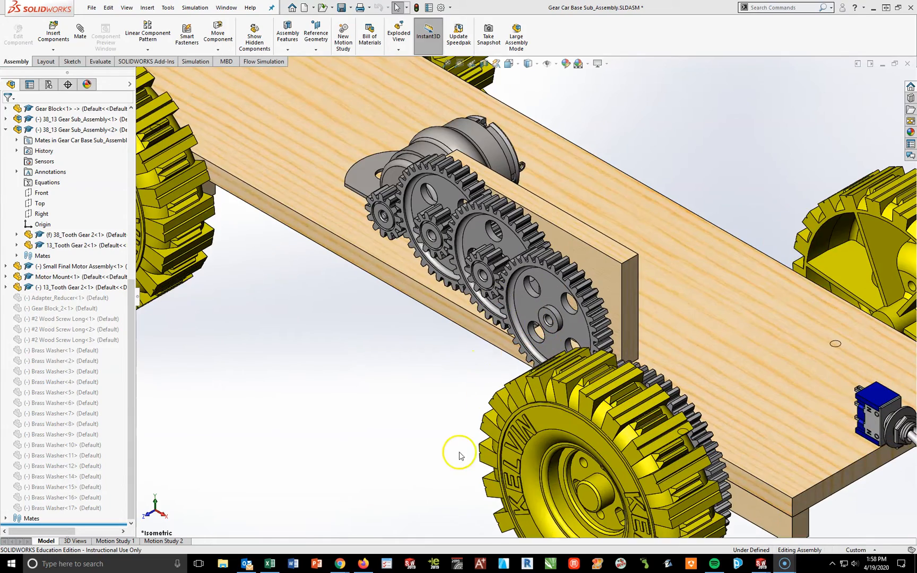
middle_drag(497, 293, 604, 254)
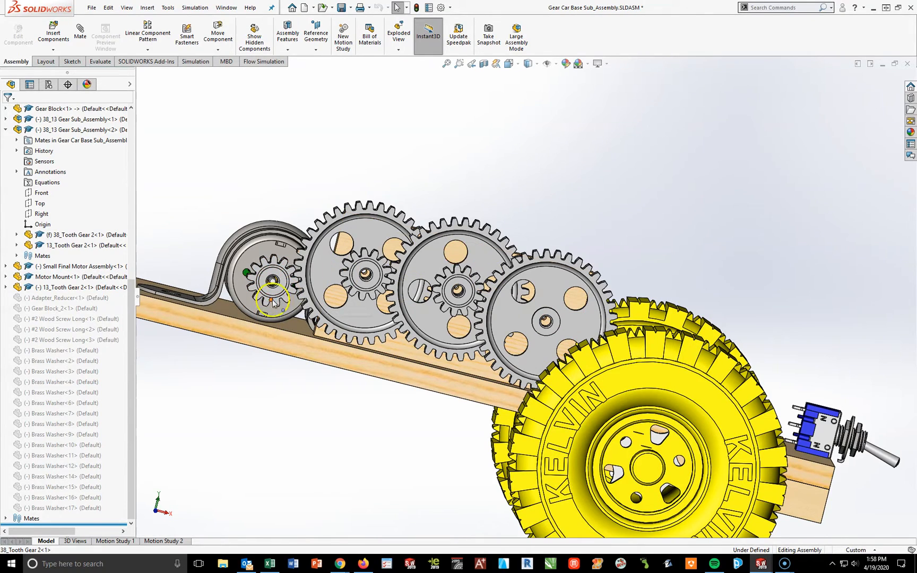
drag(275, 306, 250, 274)
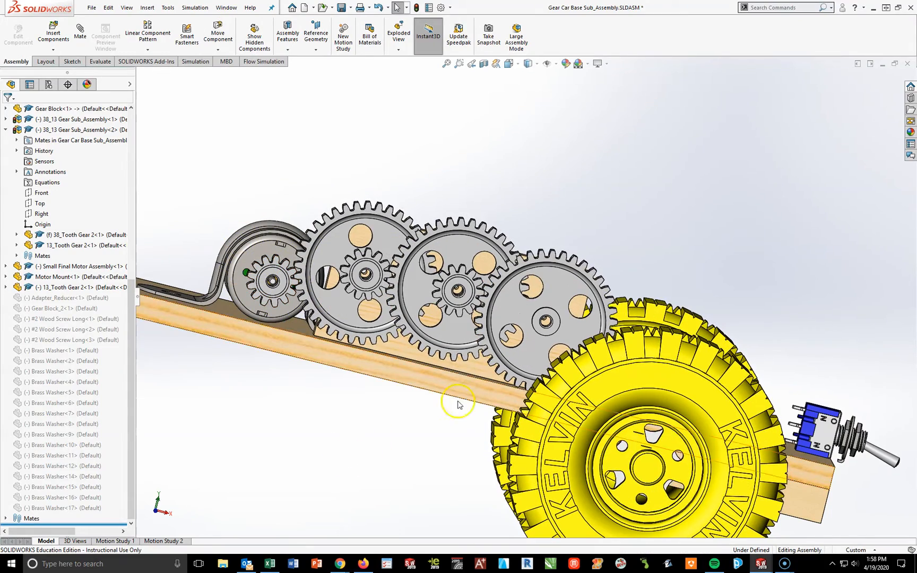
key(space)
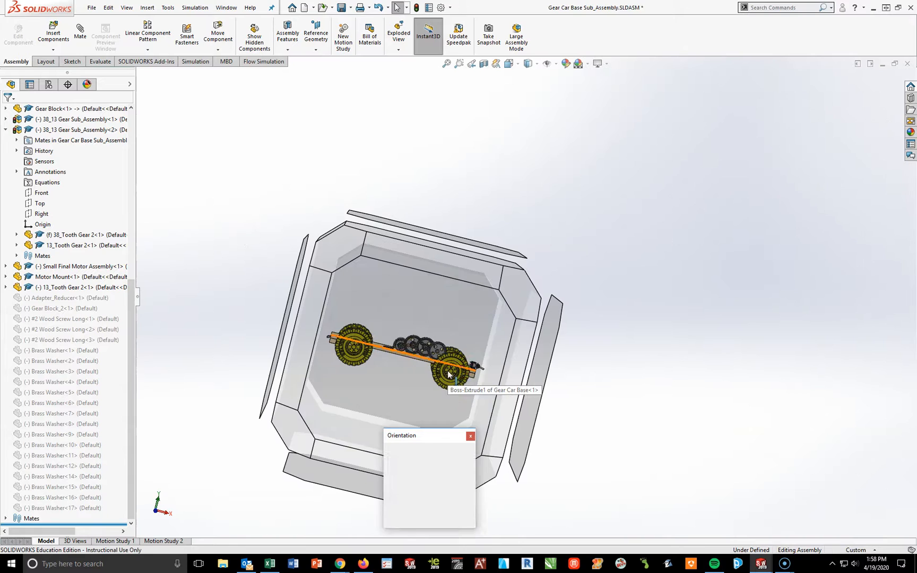
click(462, 466)
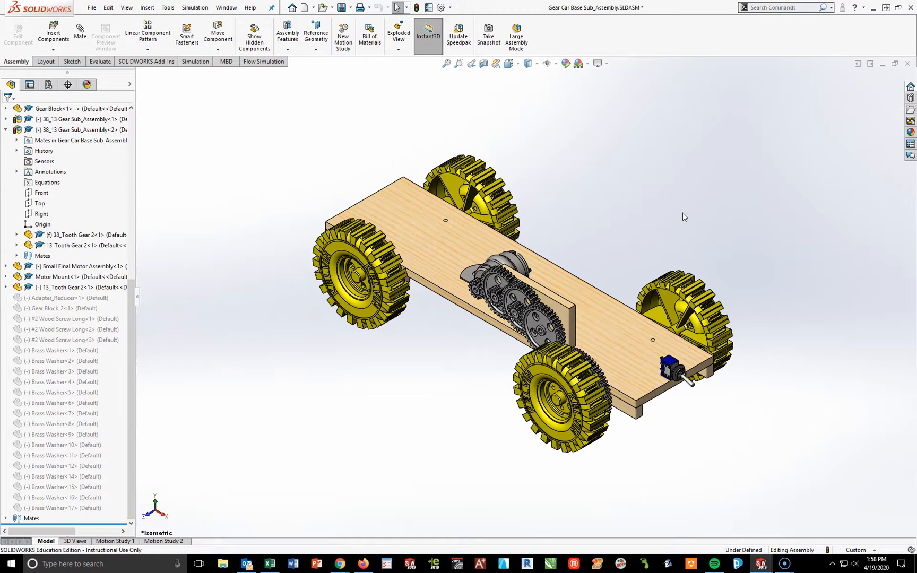
Examine the spacing between the meshing gears, the Gear Block and the car base from above and from the side.
scroll(539, 314, down, 5)
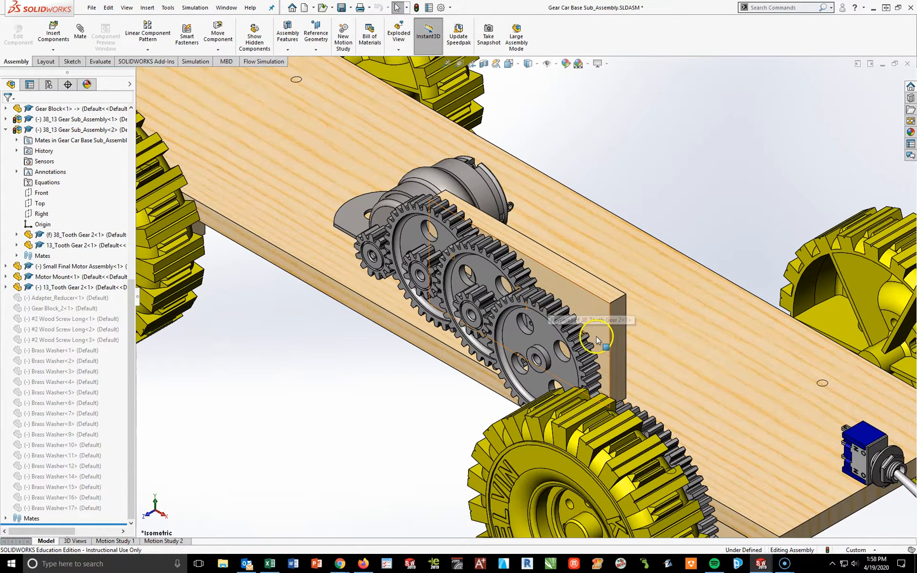
middle_drag(571, 297, 574, 344)
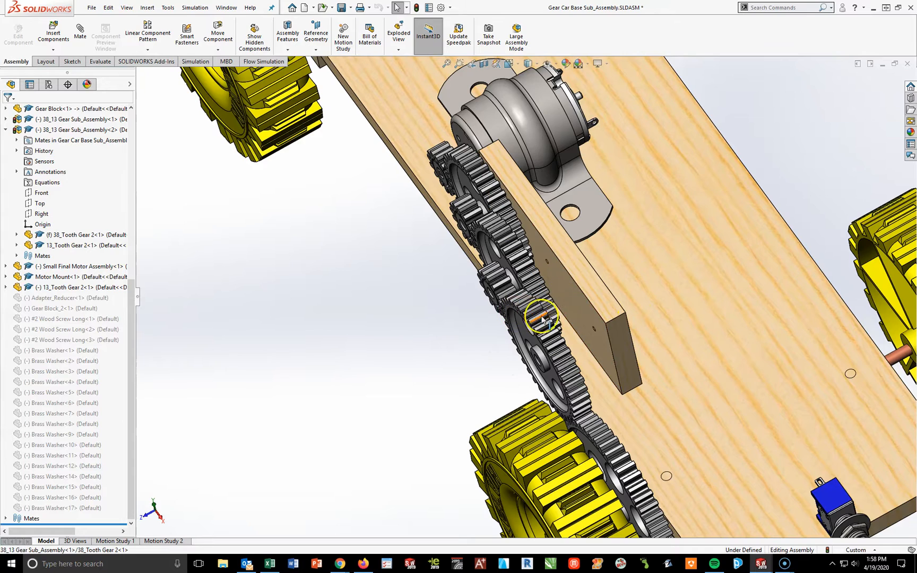
middle_drag(488, 342, 473, 305)
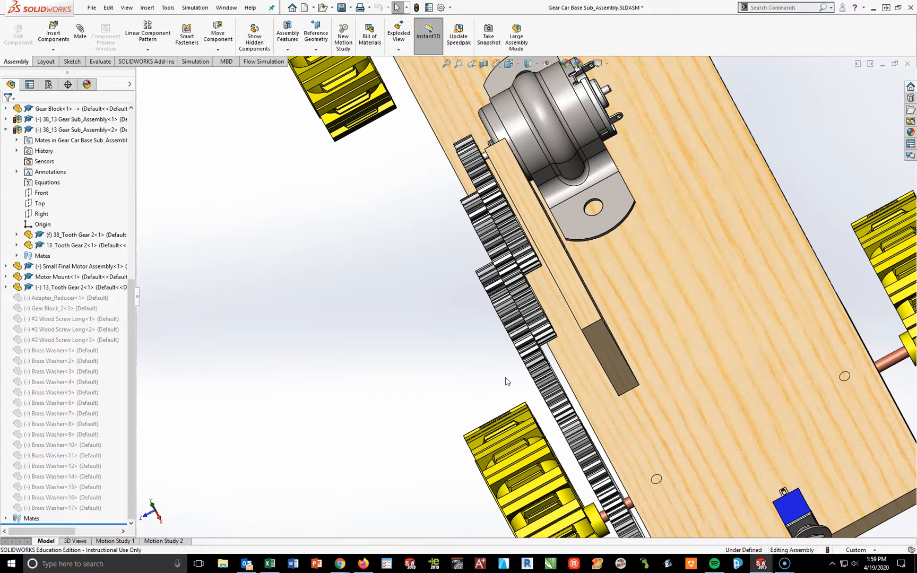
middle_drag(598, 377, 520, 354)
drag(539, 367, 494, 321)
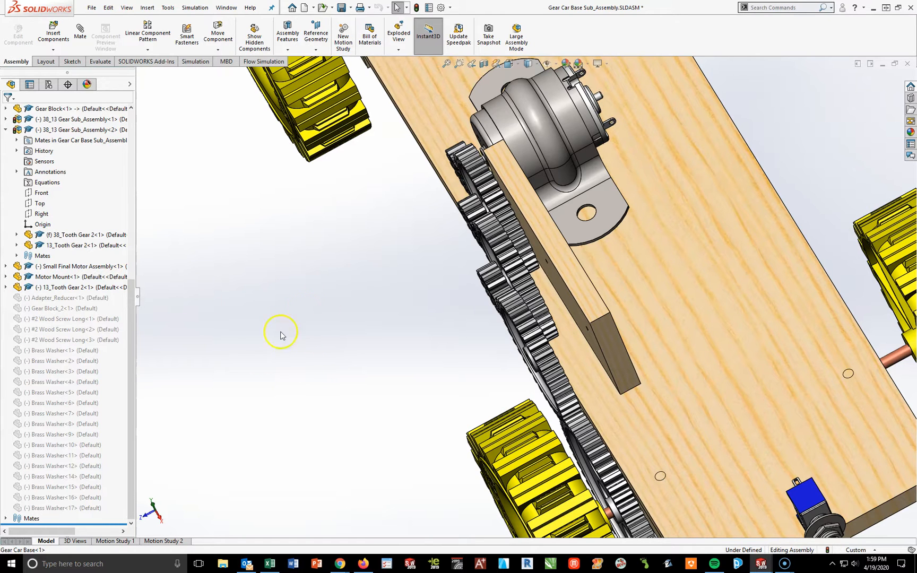
middle_drag(441, 369, 447, 204)
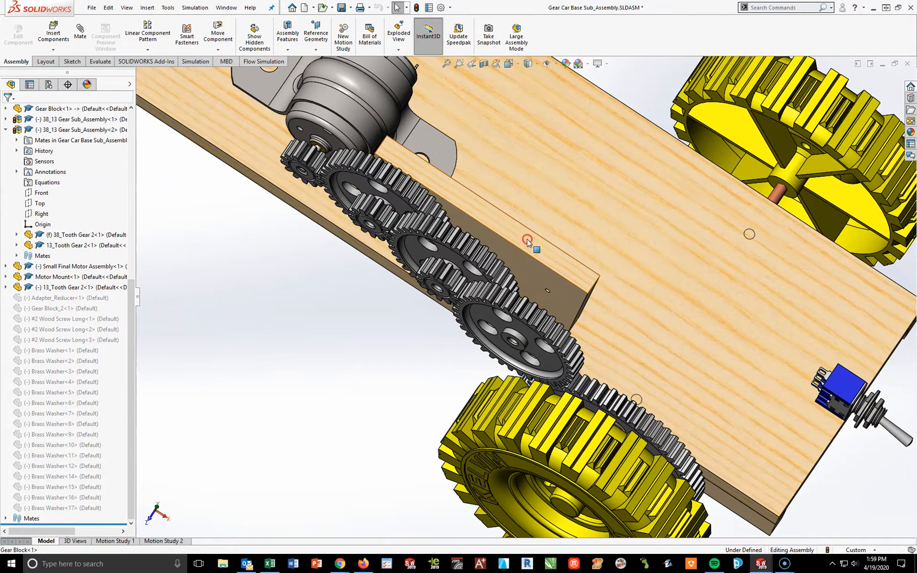
middle_drag(528, 242, 491, 232)
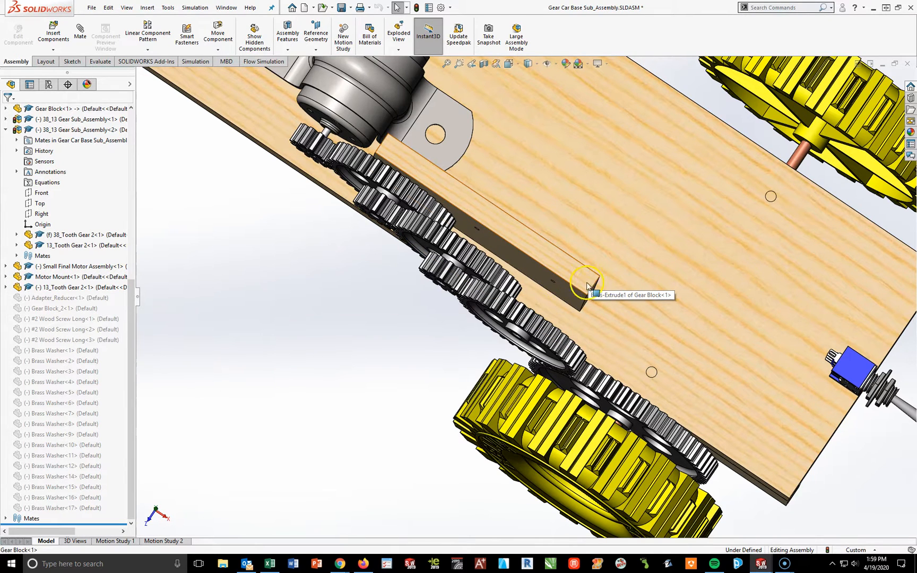
middle_drag(327, 426, 277, 367)
middle_drag(488, 269, 504, 249)
middle_drag(555, 323, 541, 342)
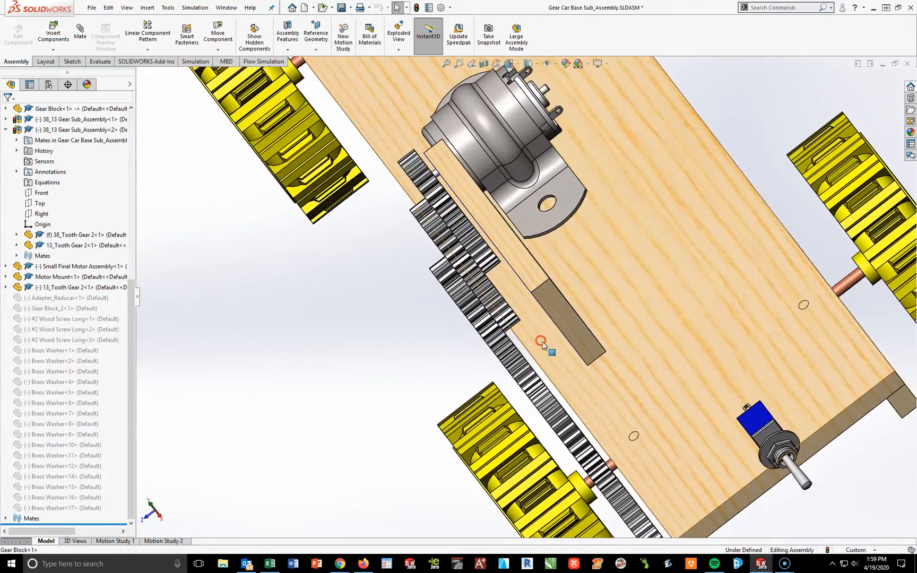
click(499, 328)
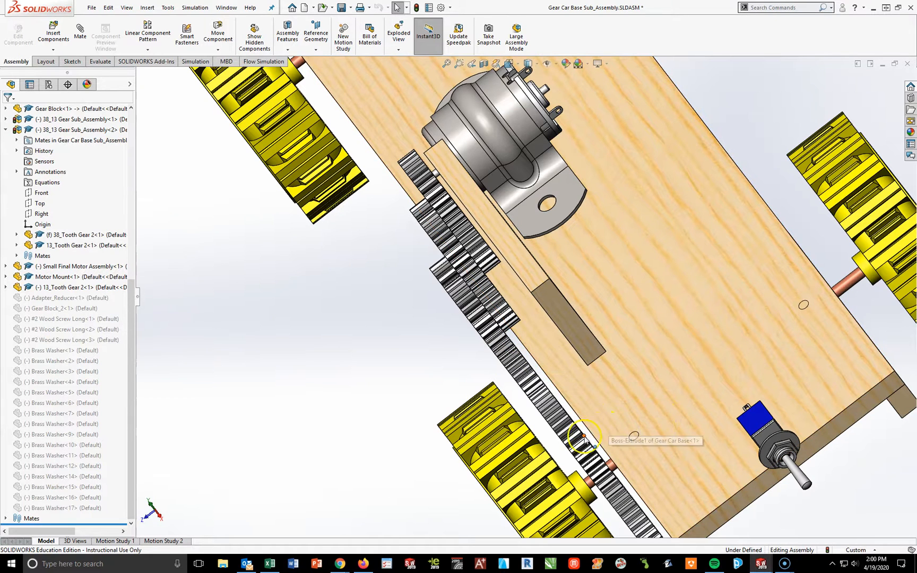
Switch to the Gear Block_2 part, show it in isometric view and display the dimensions of Sketch1.
key(ctrl+Tab)
click(494, 294)
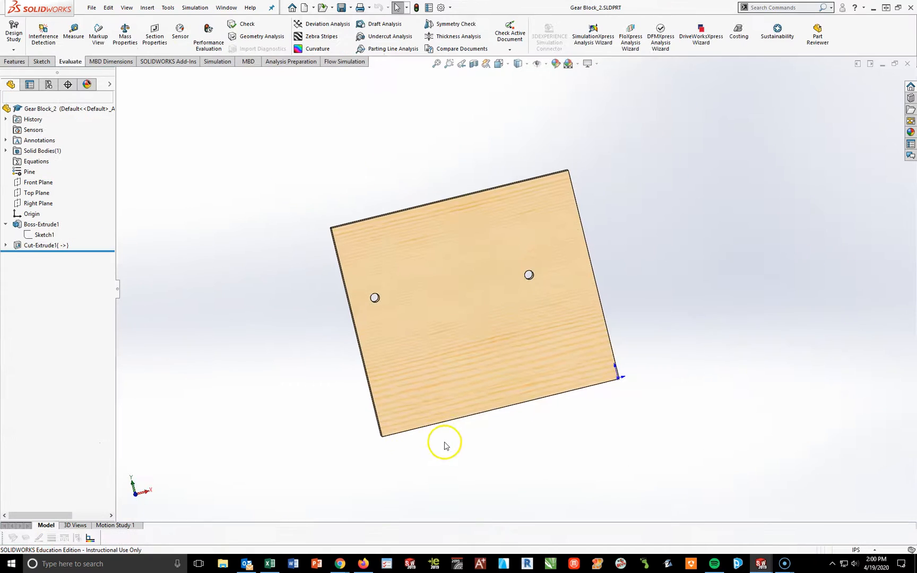
key(space)
click(461, 467)
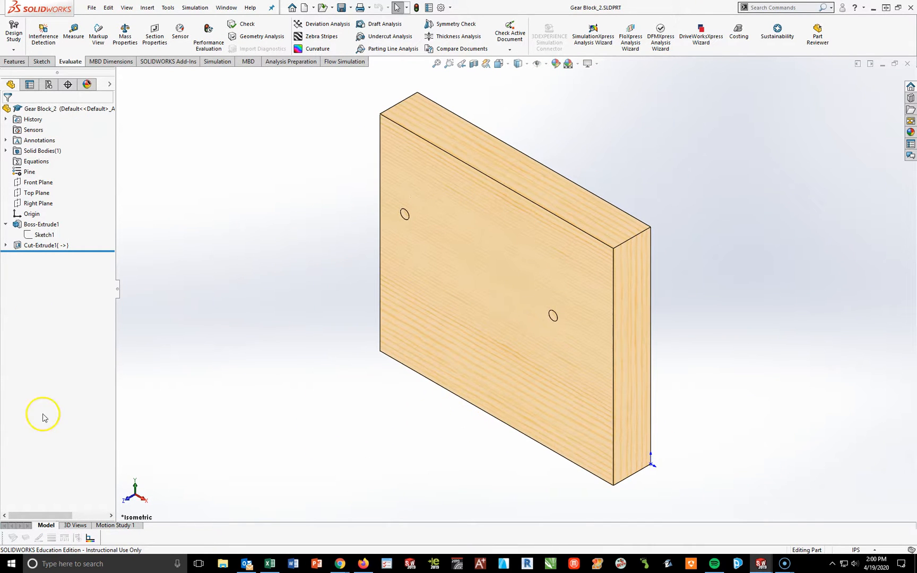
click(40, 235)
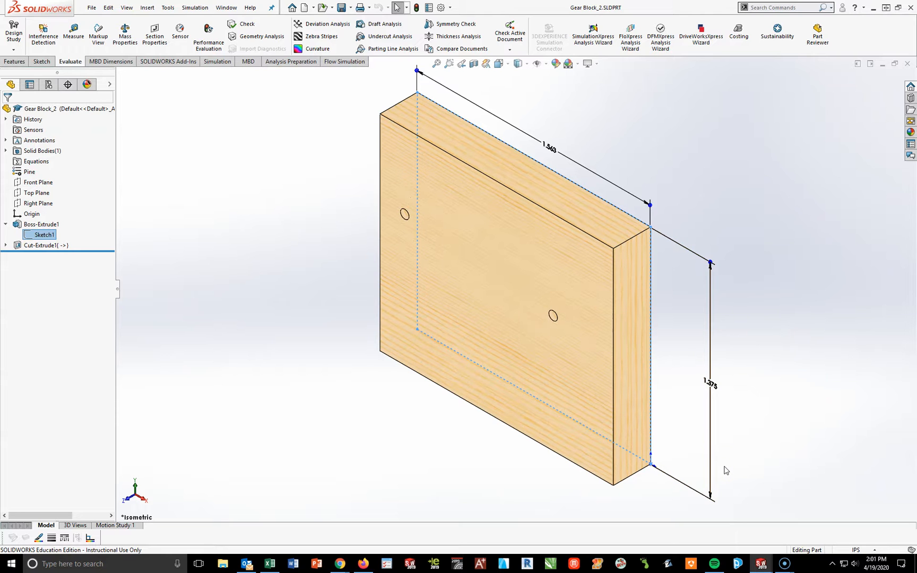
Return to the Gear Car Base Sub_Assembly and unsuppress the Adapter_Reducer component.
mouse_move(761, 564)
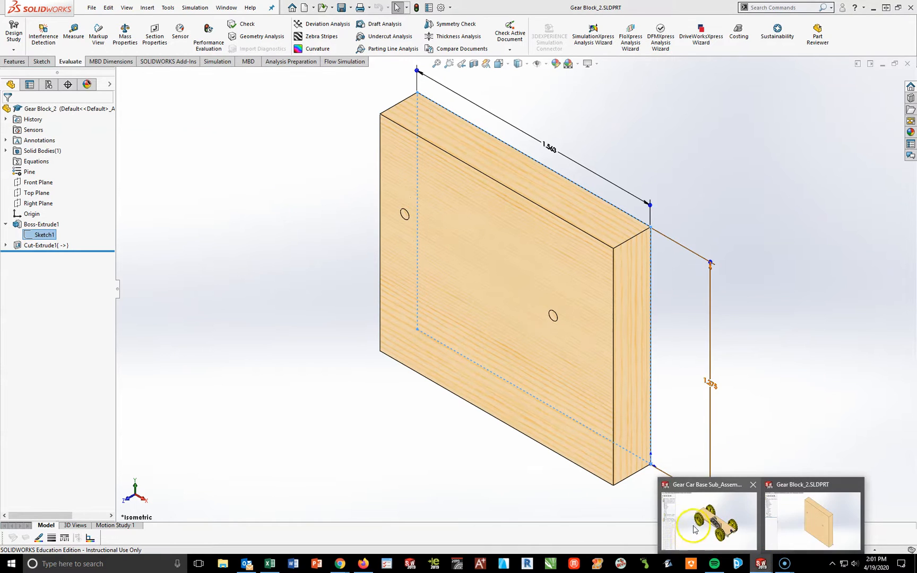
click(710, 523)
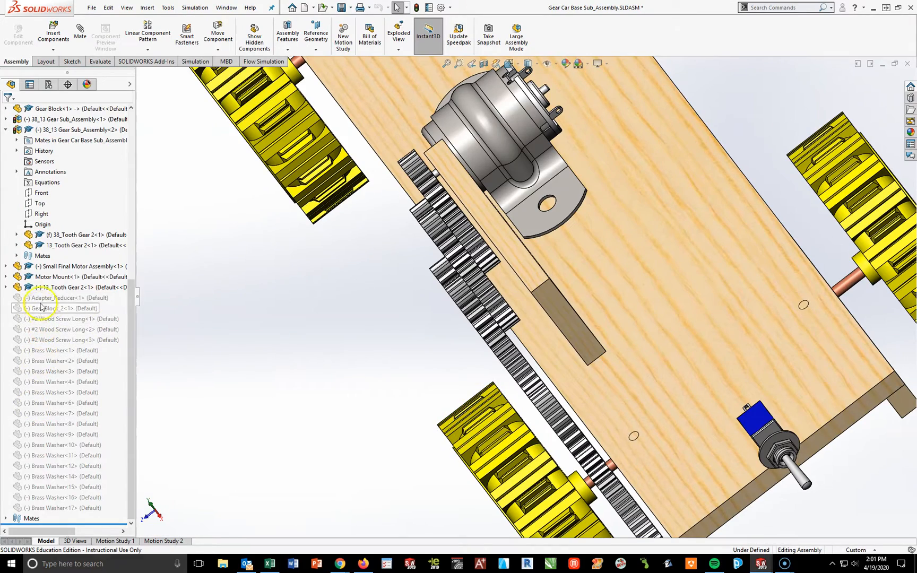
click(40, 299)
middle_drag(469, 299, 462, 244)
scroll(332, 361, up, 3)
scroll(440, 289, down, 8)
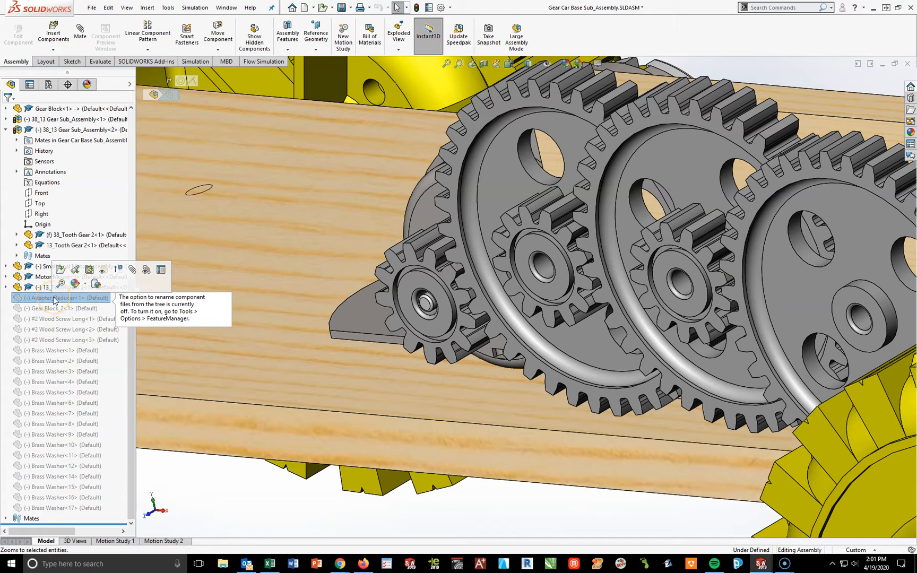
click(120, 271)
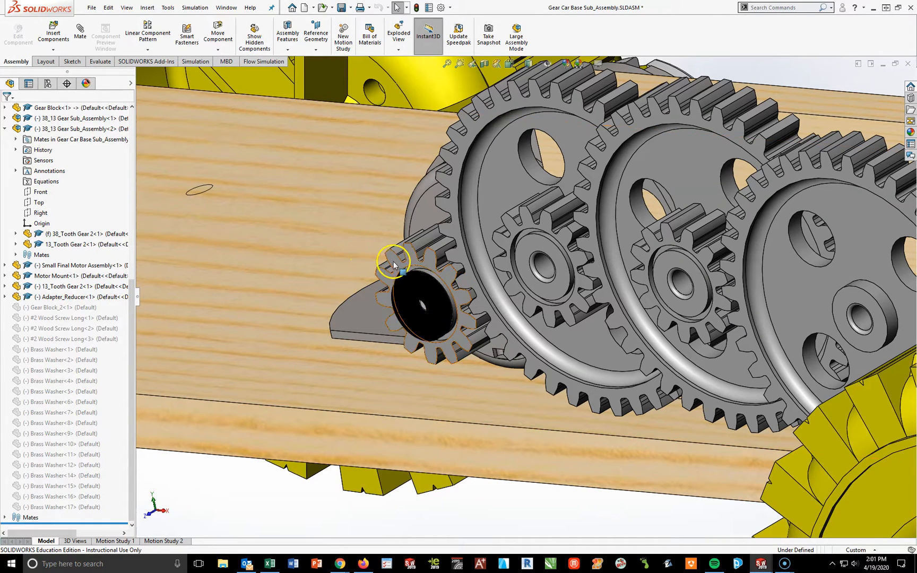
Examine how the Adapter_Reducer sits inside the 13-tooth gear and on the motor shaft.
click(401, 297)
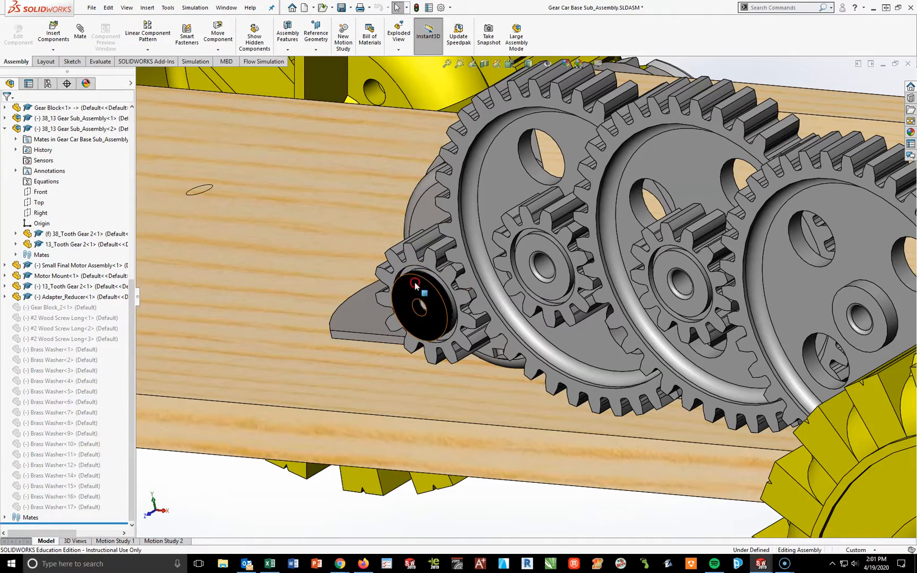
key(ctrl+8)
middle_drag(457, 234, 462, 230)
scroll(413, 304, down, 5)
middle_drag(487, 321, 399, 285)
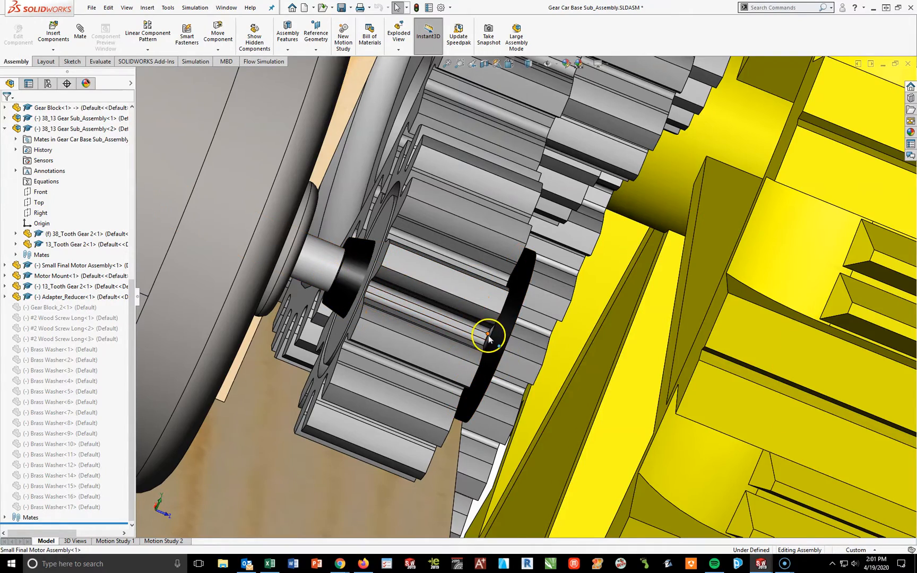
scroll(489, 335, up, 4)
middle_drag(491, 326, 324, 329)
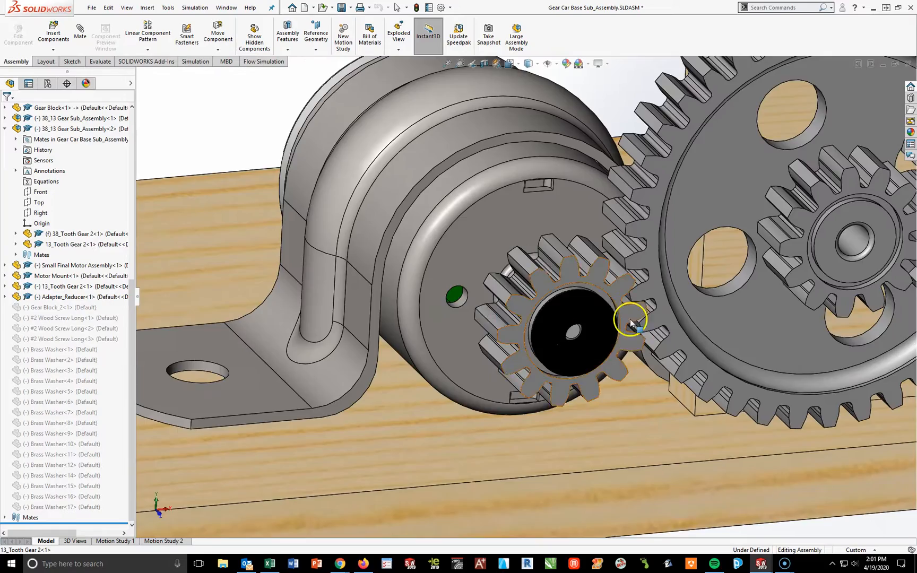
Unsuppress the Gear Block_2 component in the car assembly.
scroll(587, 323, up, 8)
middle_drag(717, 272, 684, 366)
click(32, 308)
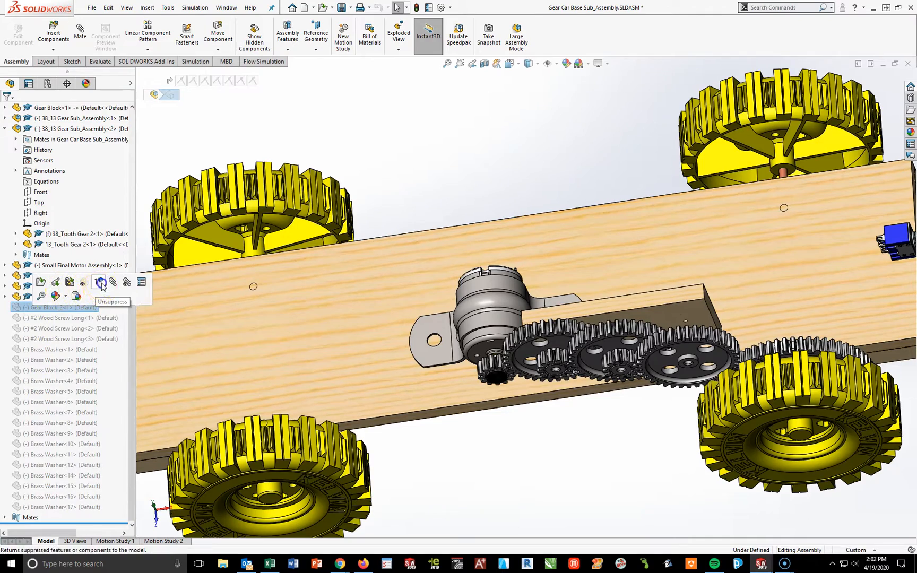
click(101, 283)
Examine Gear Block_2's hole alignment with the gears and its top face against the original Gear Block.
scroll(706, 326, down, 5)
middle_drag(682, 339, 648, 239)
click(623, 362)
middle_drag(622, 362, 612, 340)
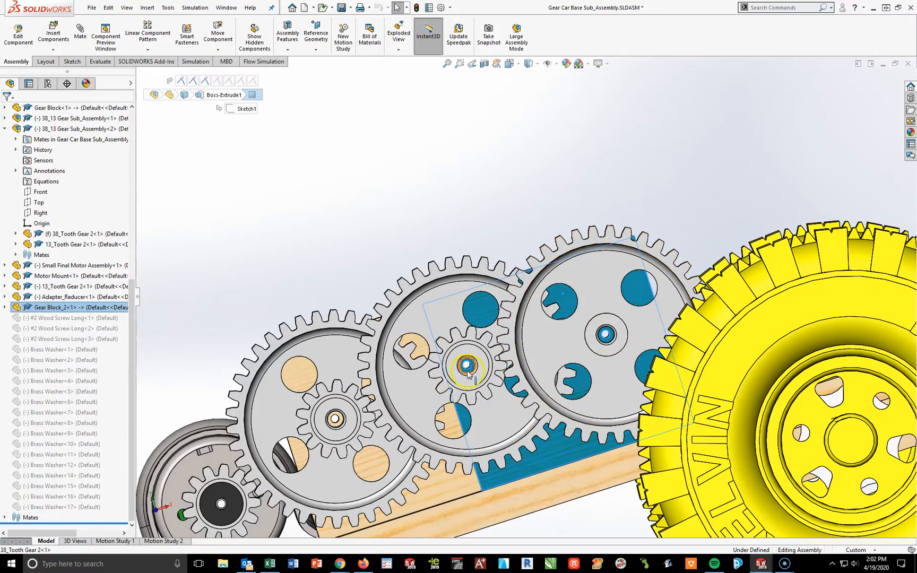
middle_drag(533, 230, 554, 395)
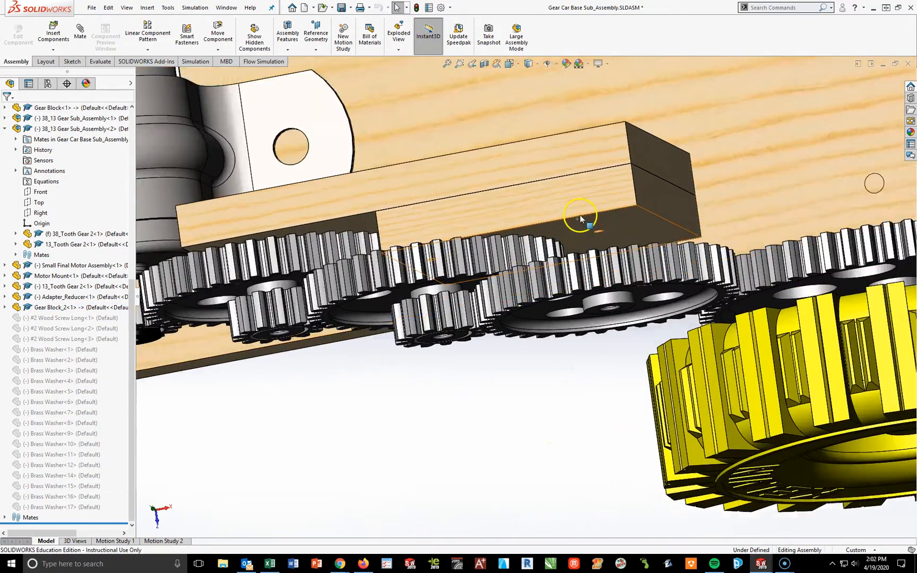
scroll(598, 199, down, 2)
middle_drag(600, 200, 568, 155)
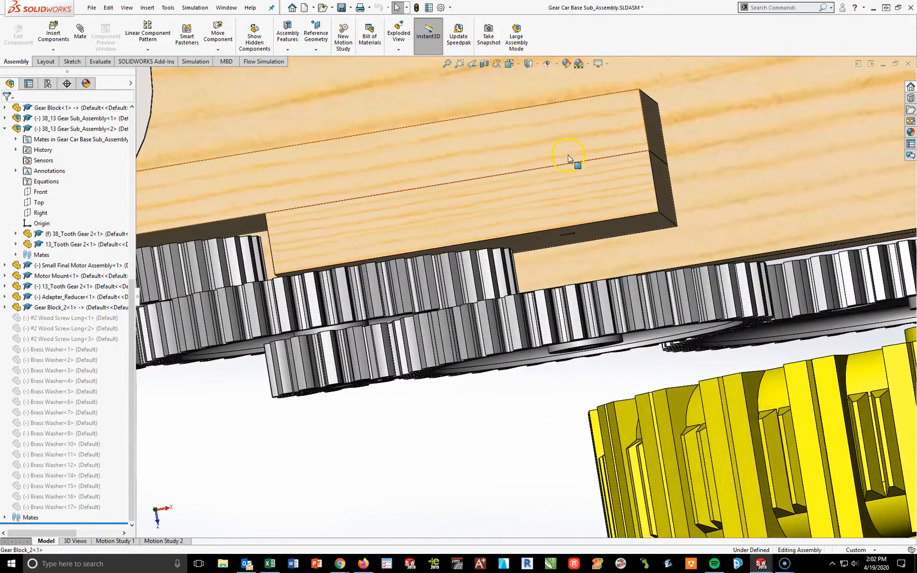
click(563, 136)
click(593, 178)
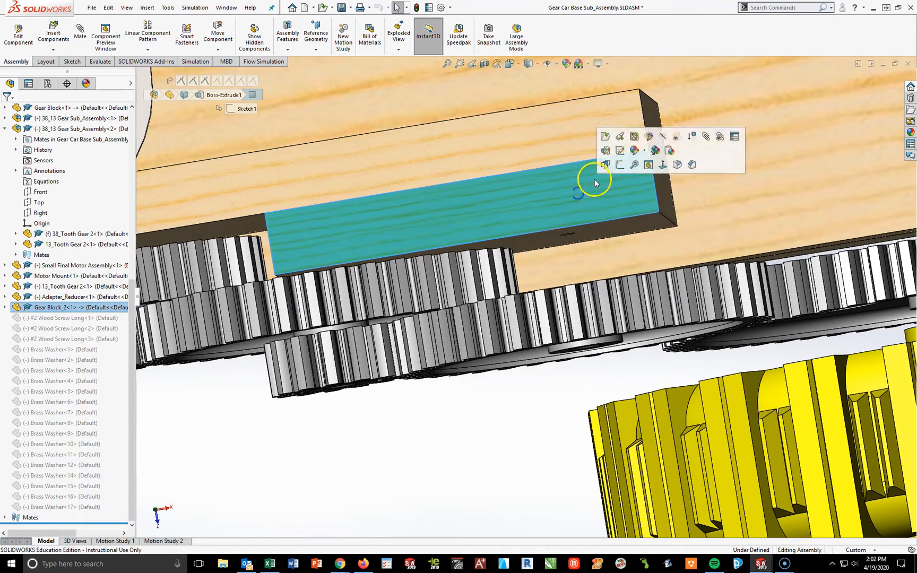
scroll(436, 188, up, 3)
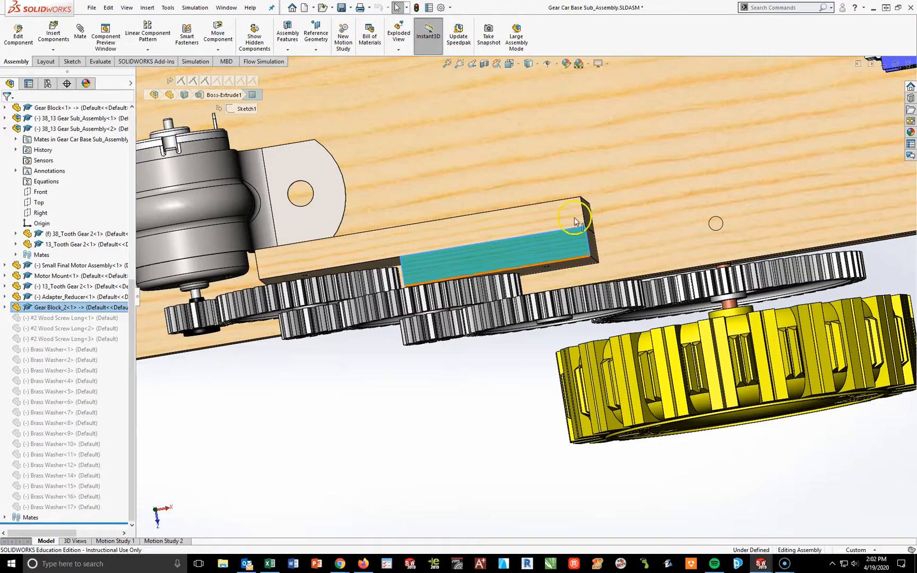
Examine the end faces of Gear Block and Gear Block_2 to check their alignment.
click(581, 396)
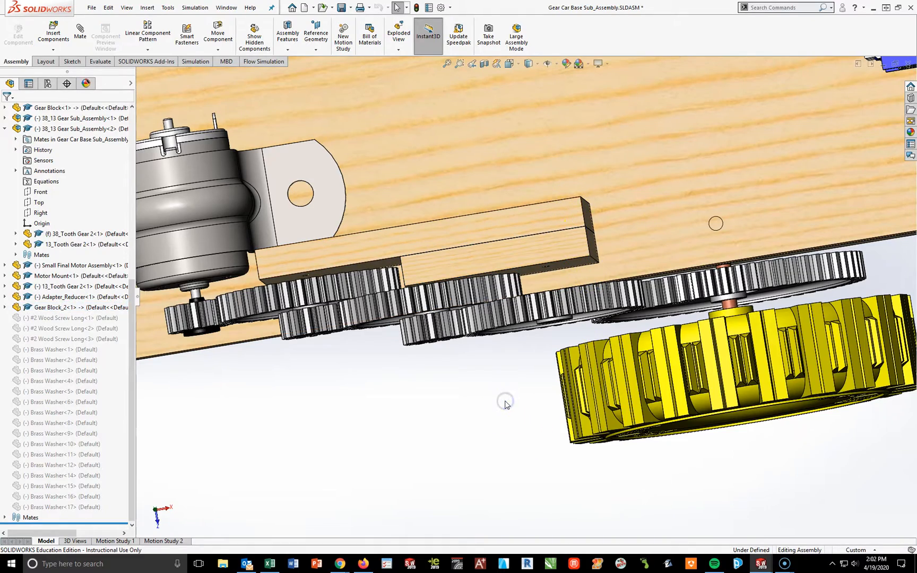
middle_drag(438, 405, 452, 338)
scroll(609, 314, up, 4)
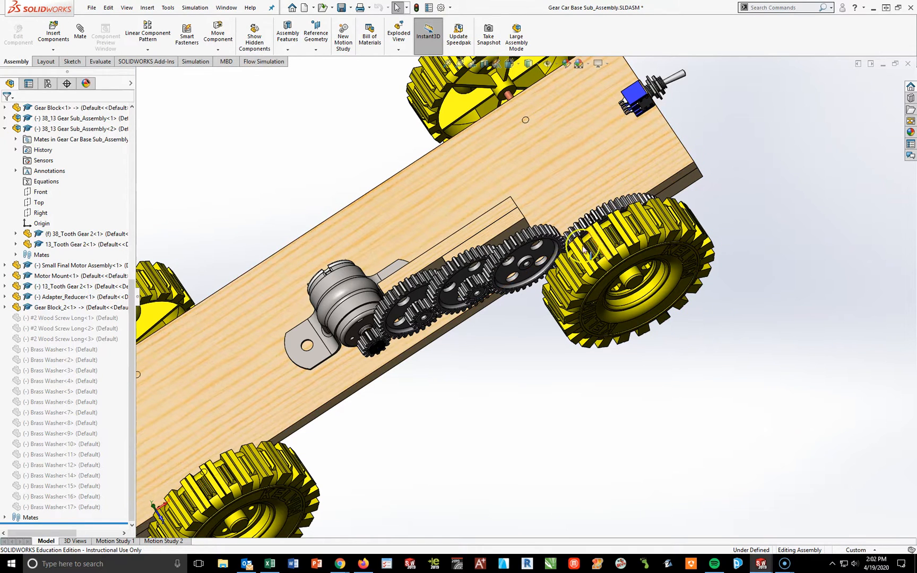
scroll(520, 231, down, 3)
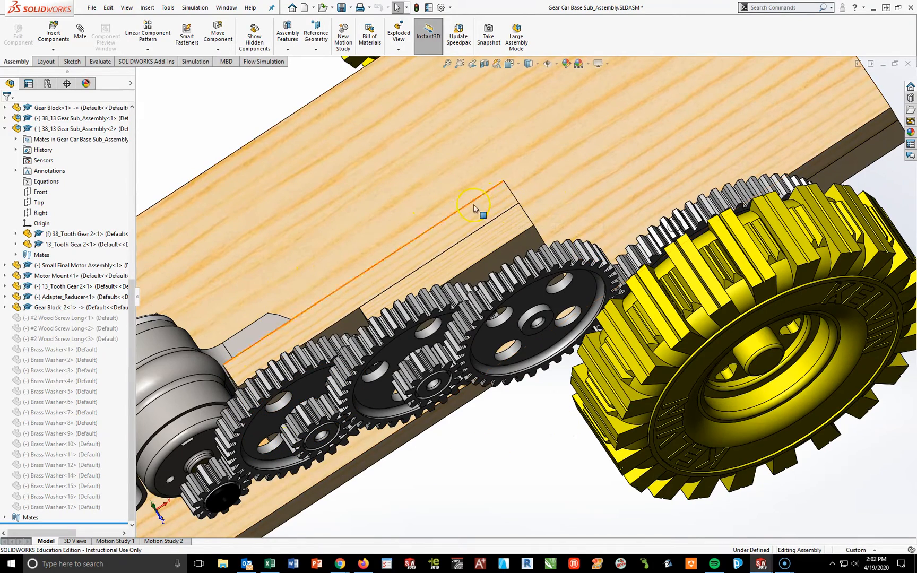
middle_drag(464, 269, 466, 354)
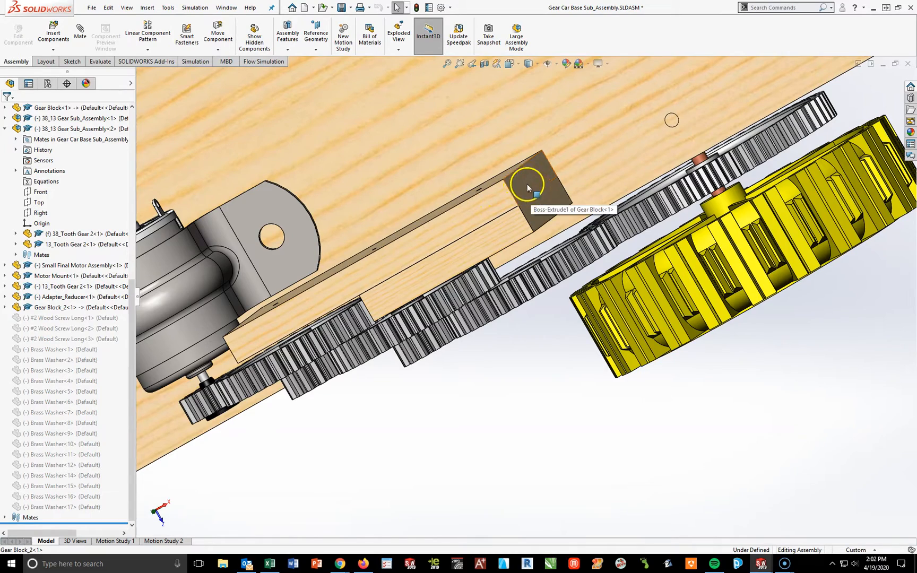
click(545, 199)
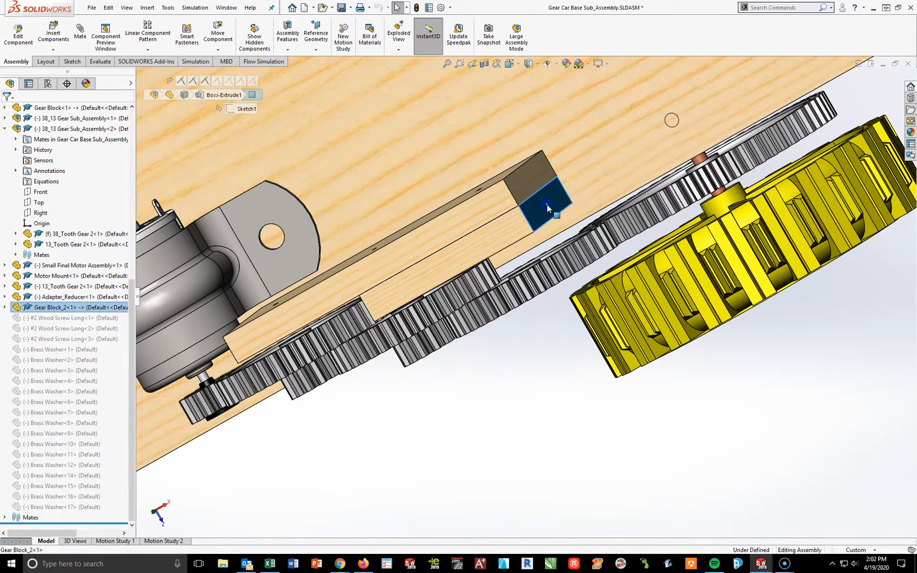
middle_drag(576, 155, 555, 188)
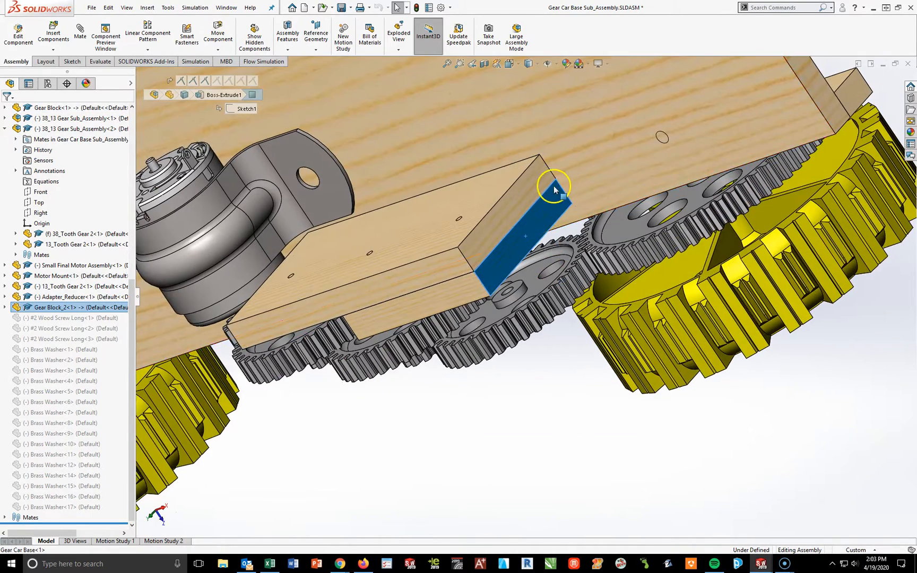
Examine the center holes of the 38- and 13-tooth gears and how the gear train sits against the gear blocks.
middle_drag(486, 254, 432, 250)
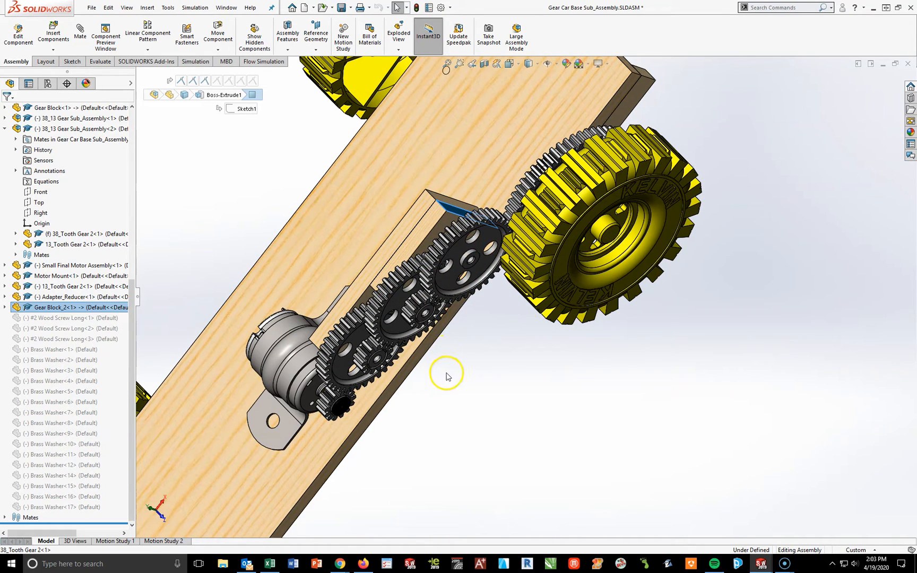
middle_drag(422, 377, 358, 340)
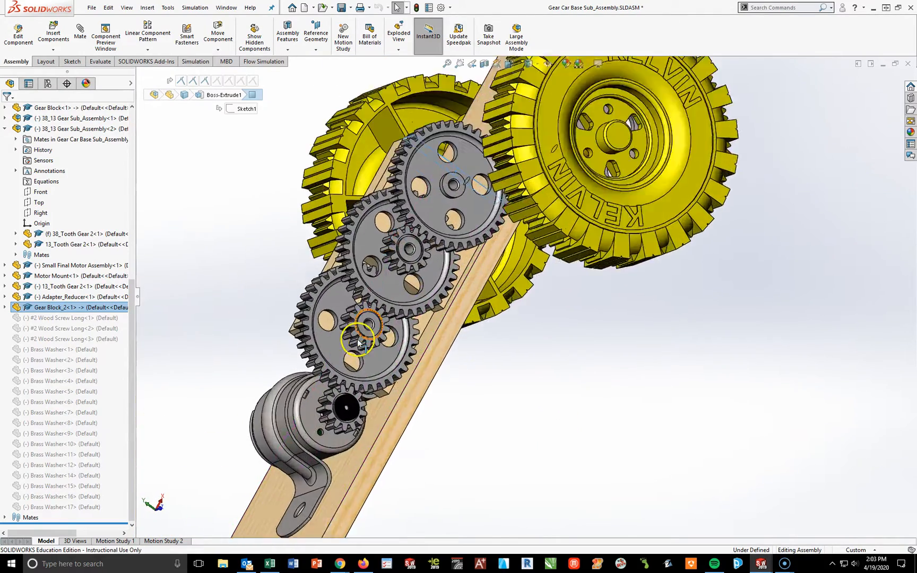
scroll(358, 339, down, 5)
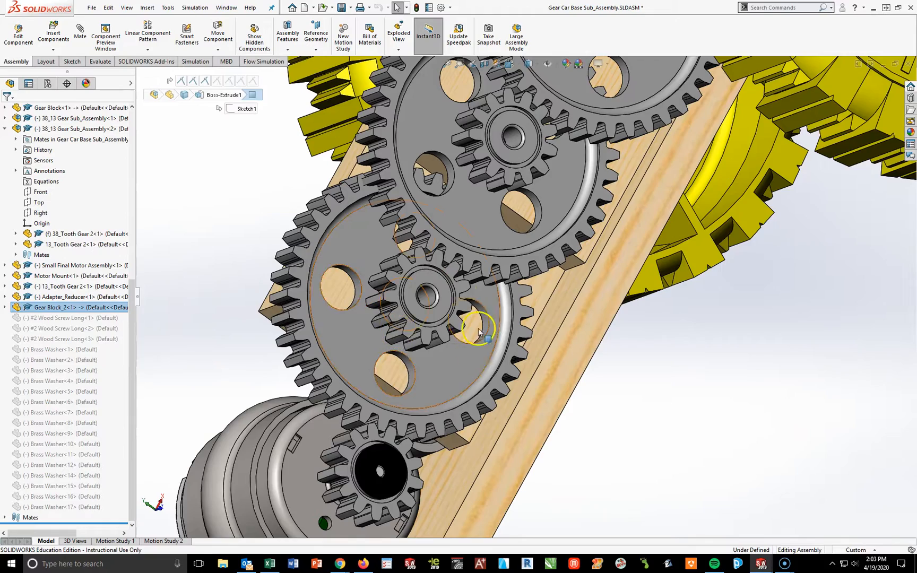
scroll(641, 424, up, 4)
middle_drag(641, 423, 622, 446)
scroll(507, 381, down, 3)
scroll(507, 381, up, 3)
middle_drag(557, 334, 550, 370)
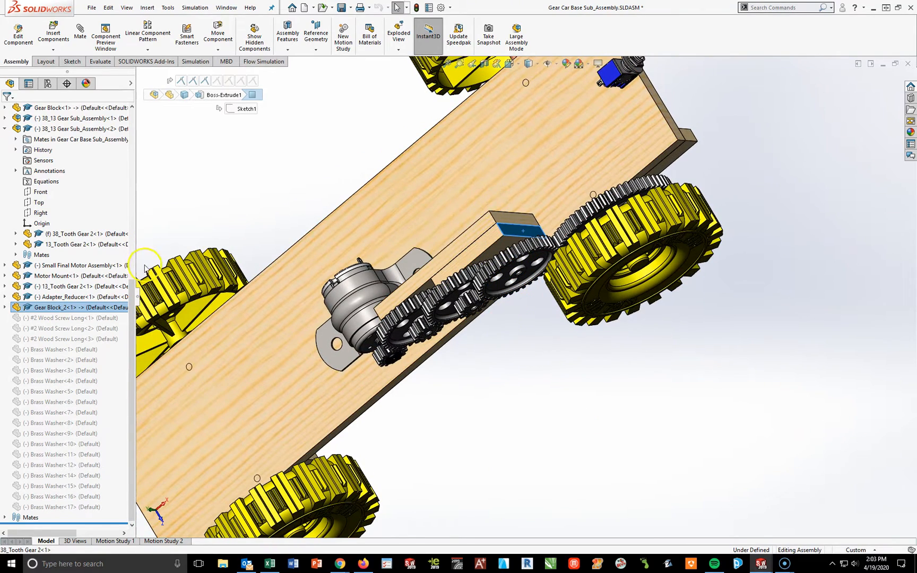
Unsuppress the three #2 Wood Screw Long components that fasten the gears to the gear blocks.
click(27, 321)
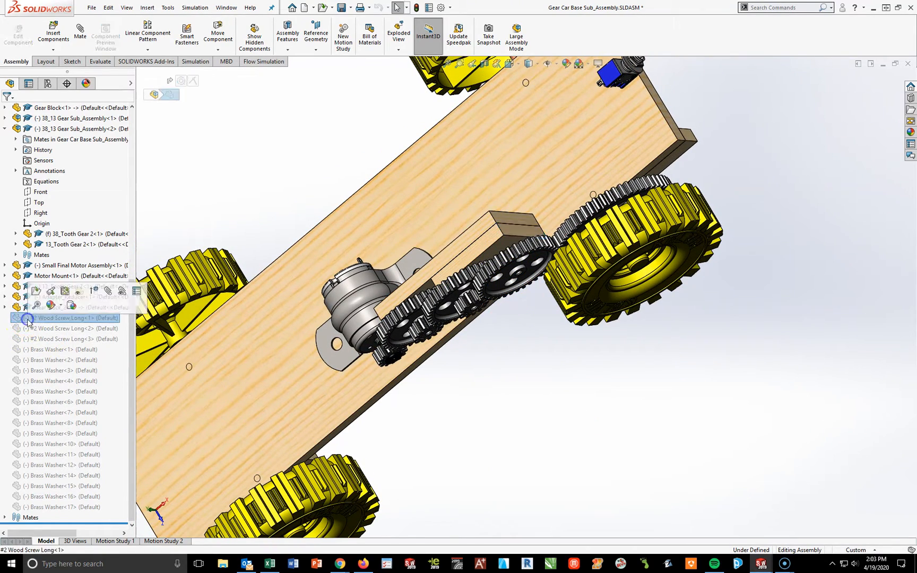
click(94, 291)
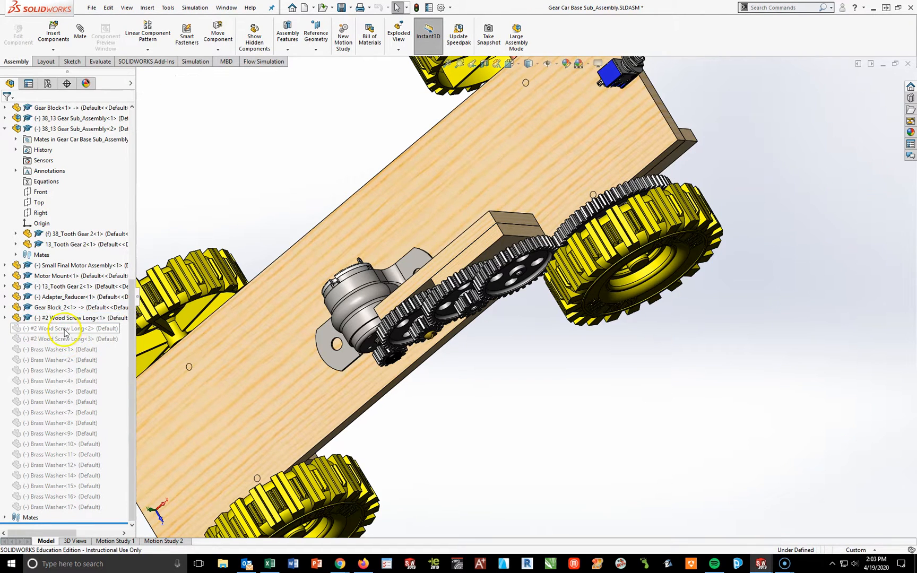
click(65, 329)
click(132, 303)
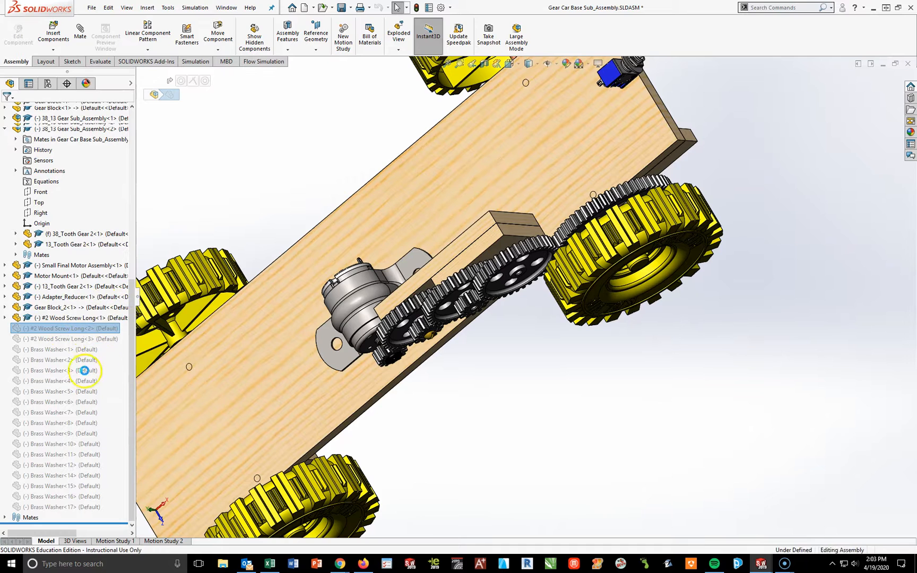
click(65, 338)
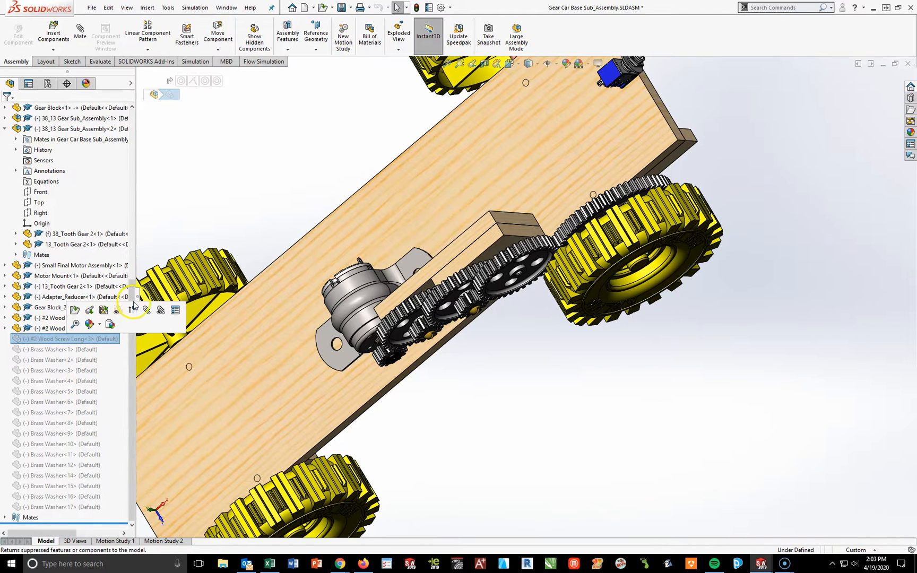
click(132, 310)
scroll(534, 311, down, 8)
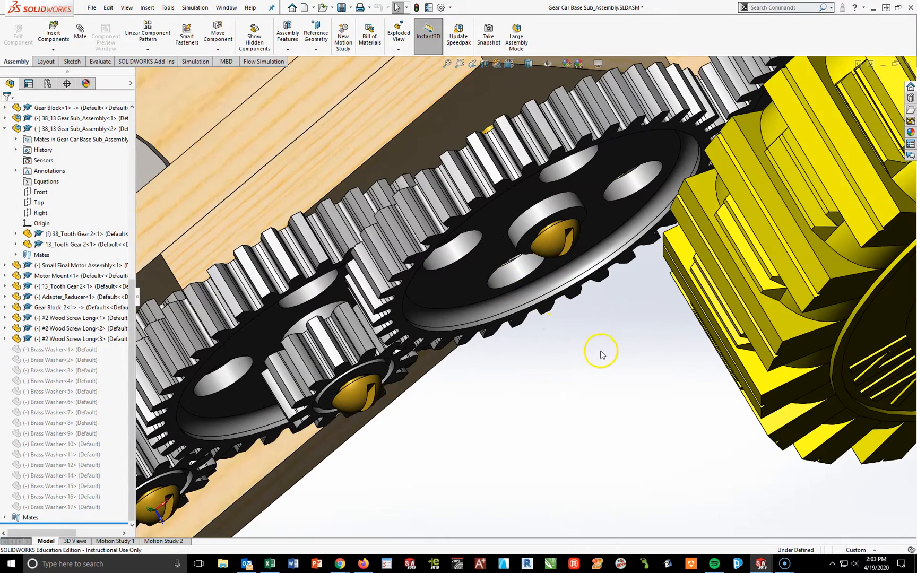
middle_drag(574, 352, 572, 314)
scroll(573, 314, up, 10)
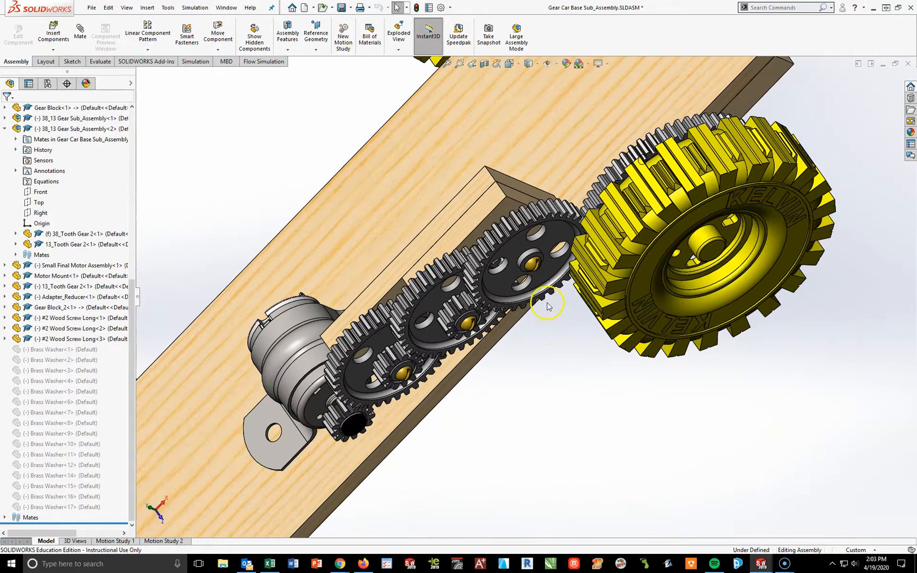
Unsuppress all the Brass Washer components, from Brass Washer<1> through Brass Washer<17>.
click(45, 351)
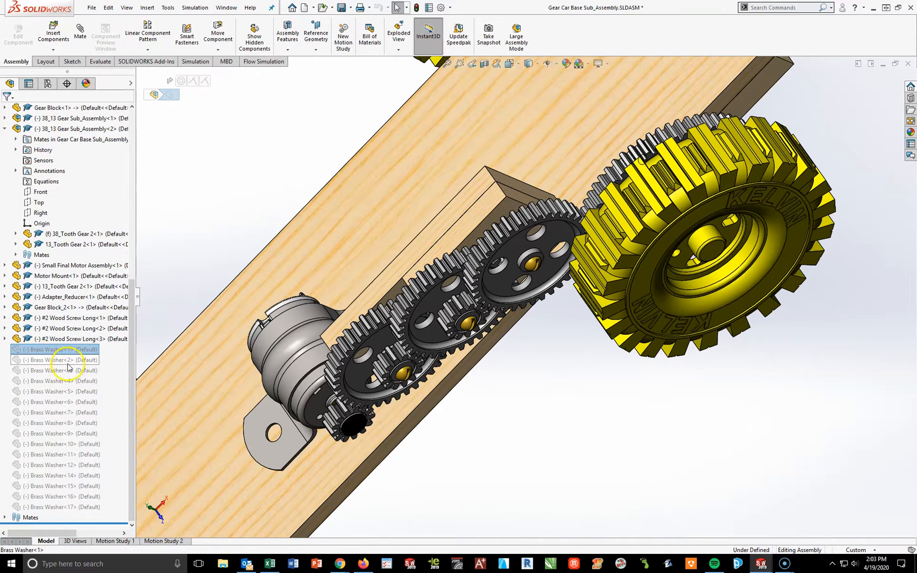
click(65, 354)
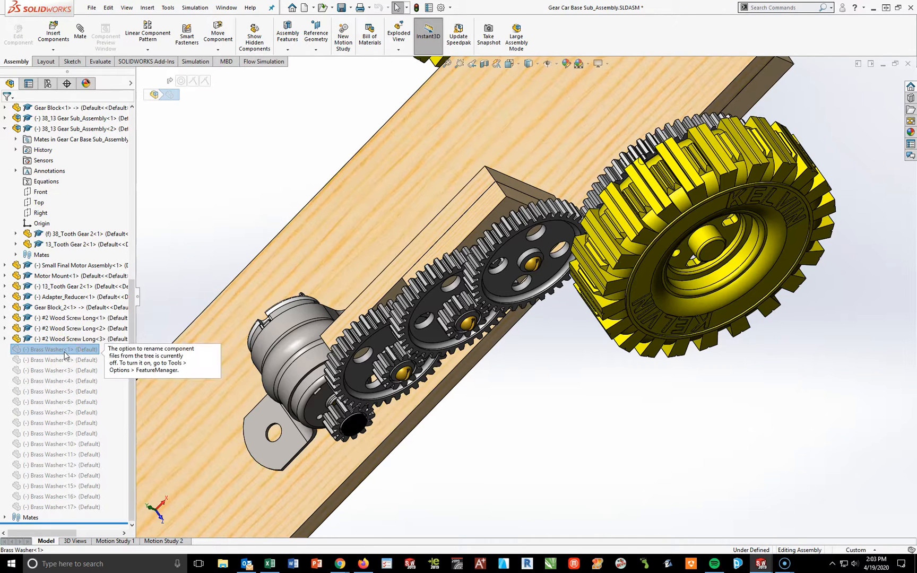
shift+click(69, 508)
click(118, 478)
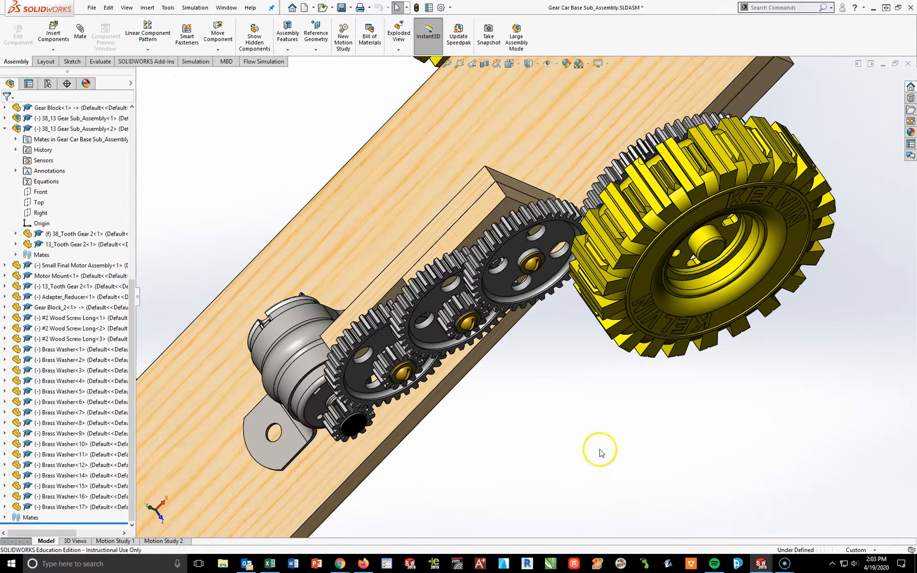
Examine the brass washers under the wood screw heads on the three gear axes.
scroll(473, 371, down, 5)
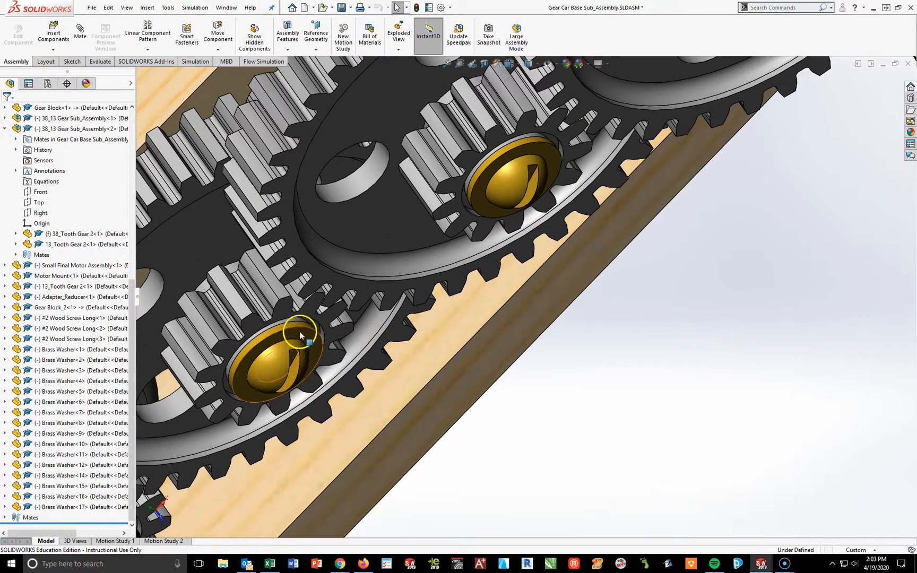
scroll(670, 112, up, 4)
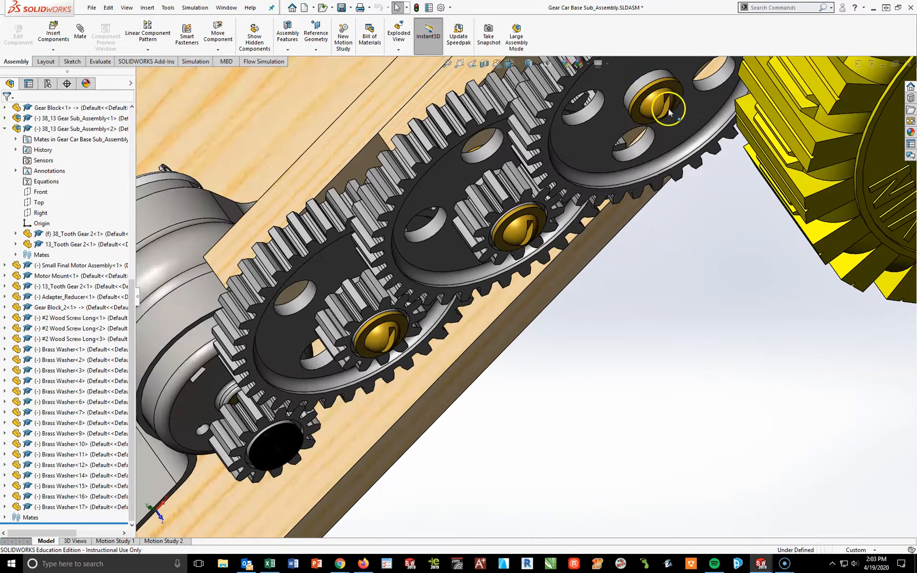
scroll(670, 112, down, 3)
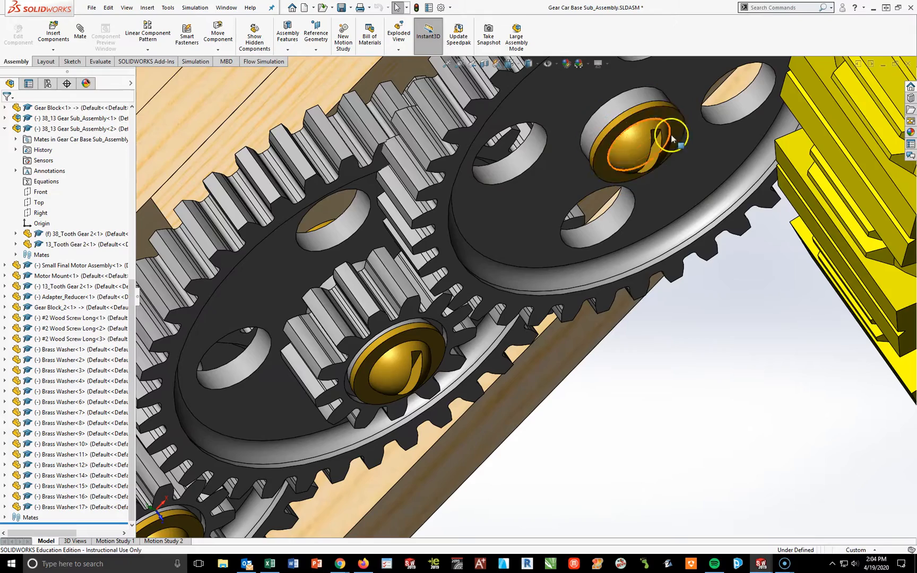
scroll(380, 386, up, 2)
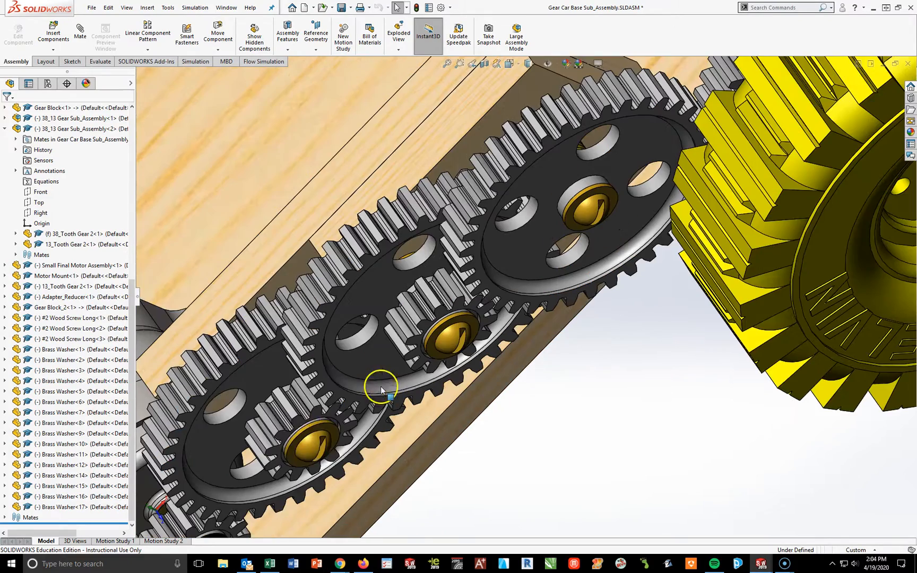
Examine edge-on the brass washers between the gear block and the compound gear nearest the motor.
middle_drag(323, 214, 348, 265)
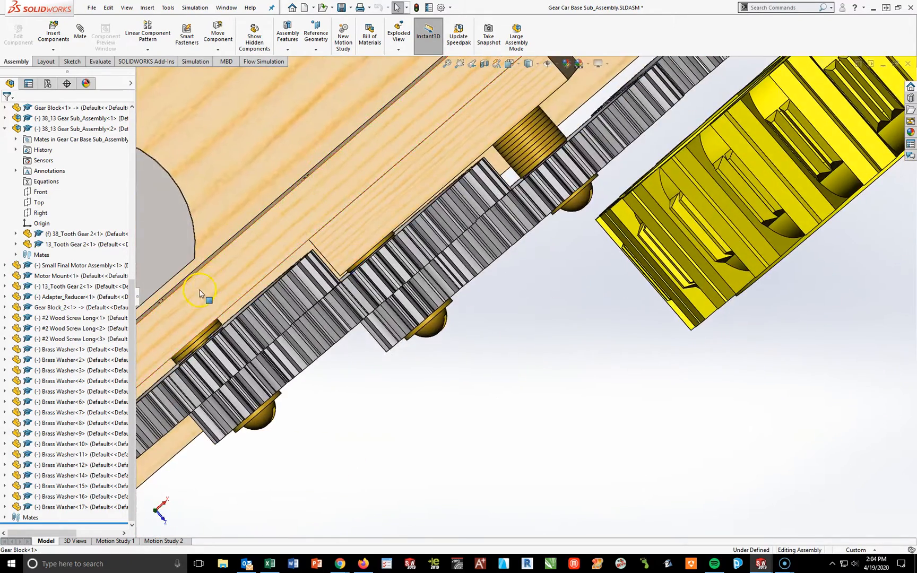
scroll(207, 308, down, 4)
mouse_move(288, 415)
middle_down()
mouse_move(283, 402)
mouse_move(291, 411)
middle_up()
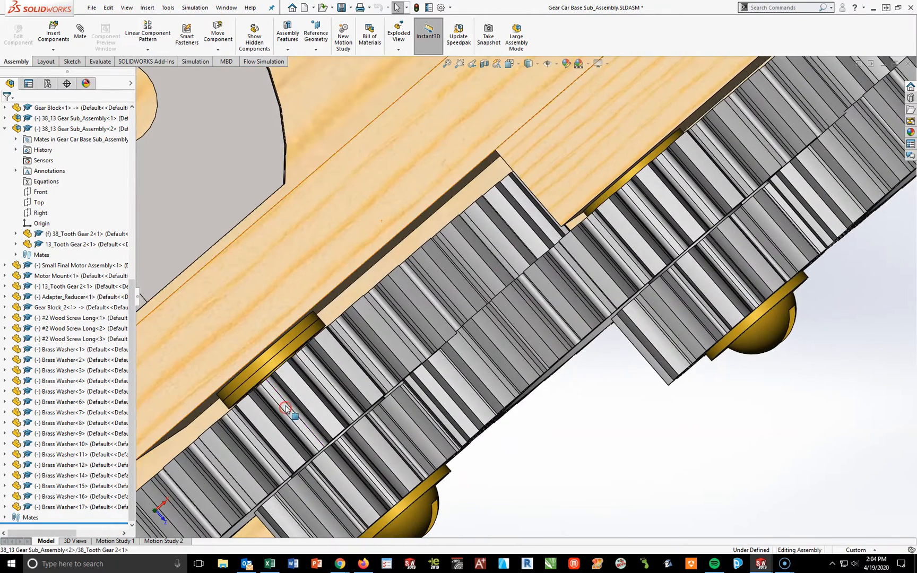
middle_drag(284, 375, 271, 367)
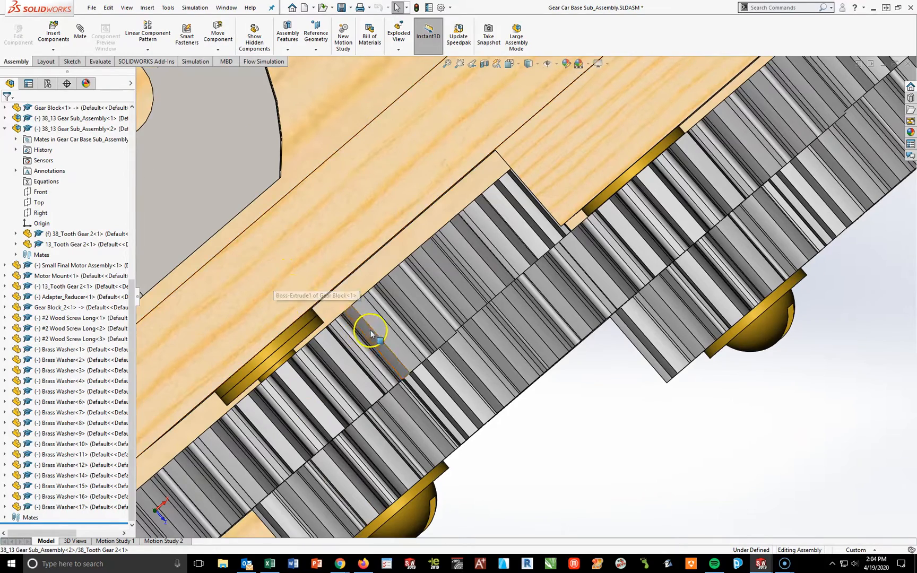
scroll(369, 328, up, 2)
middle_drag(431, 334, 440, 318)
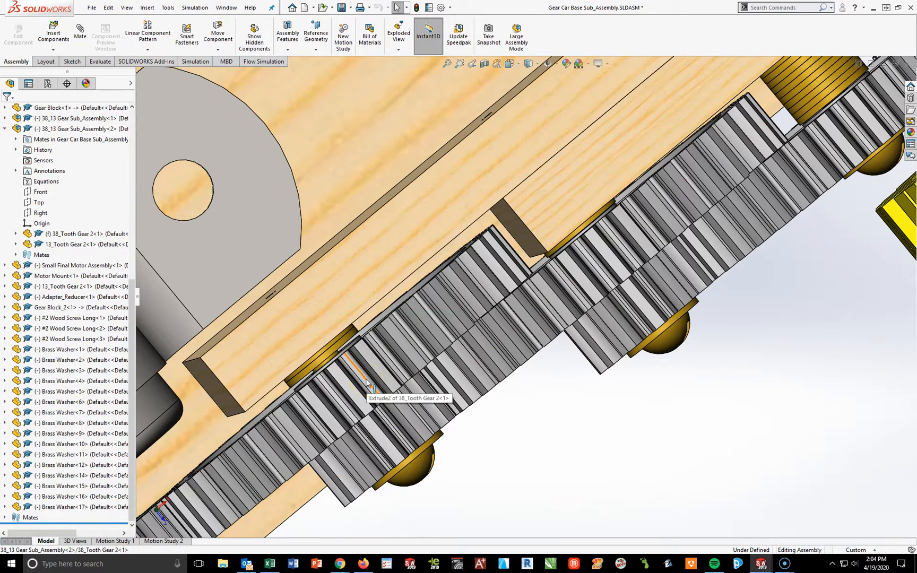
click(418, 389)
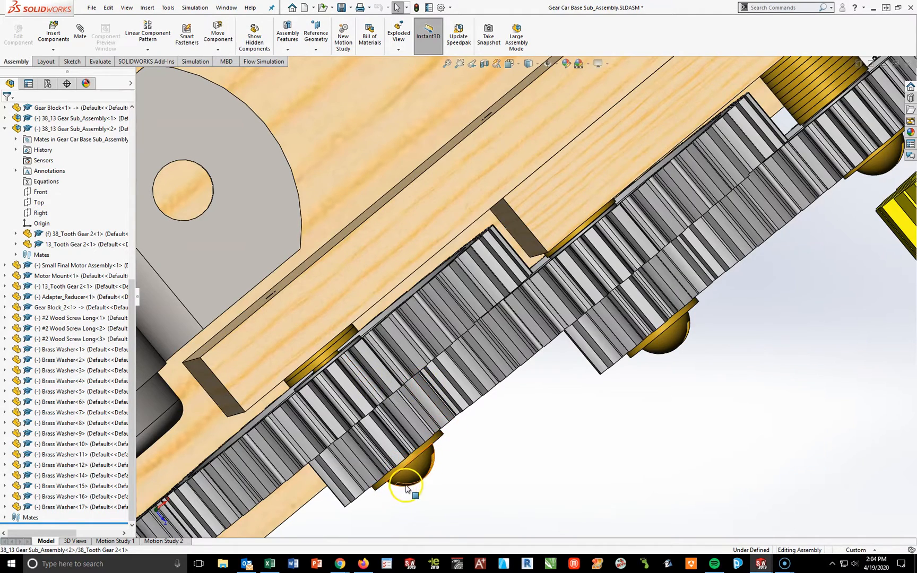
Examine the washer spacing behind the middle compound gear and how its teeth line up with the neighboring gear.
scroll(407, 490, down, 2)
scroll(538, 294, down, 1)
scroll(600, 236, down, 1)
scroll(606, 251, down, 1)
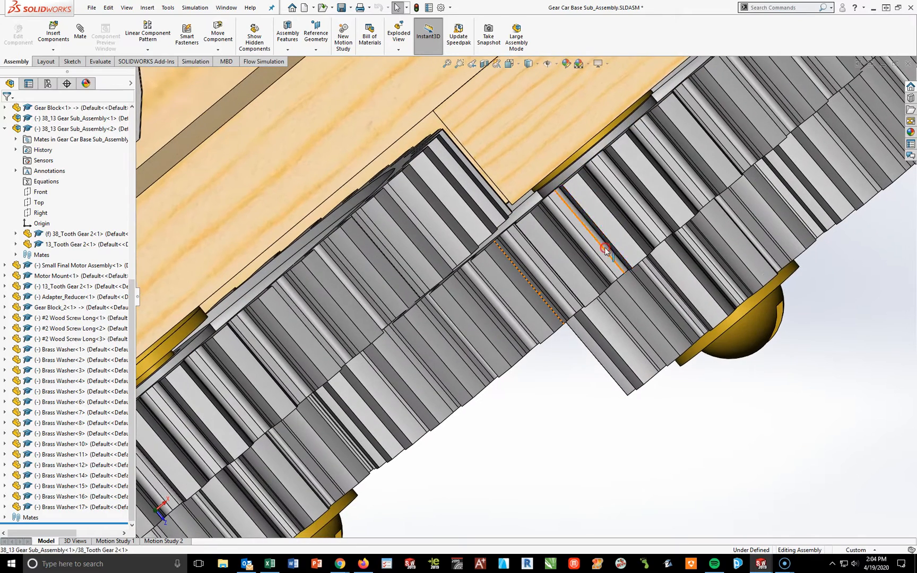
click(620, 128)
scroll(635, 177, up, 2)
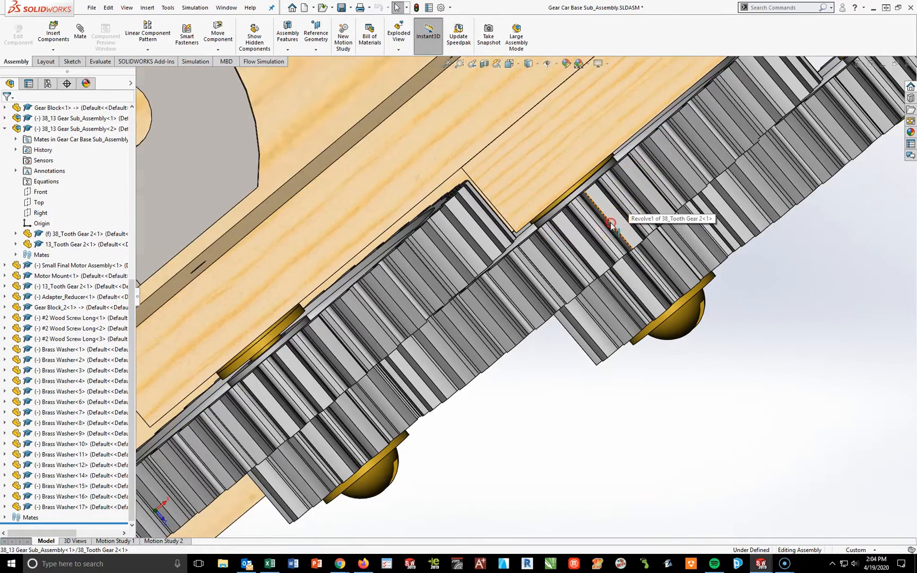
scroll(613, 222, up, 1)
middle_drag(613, 222, 610, 222)
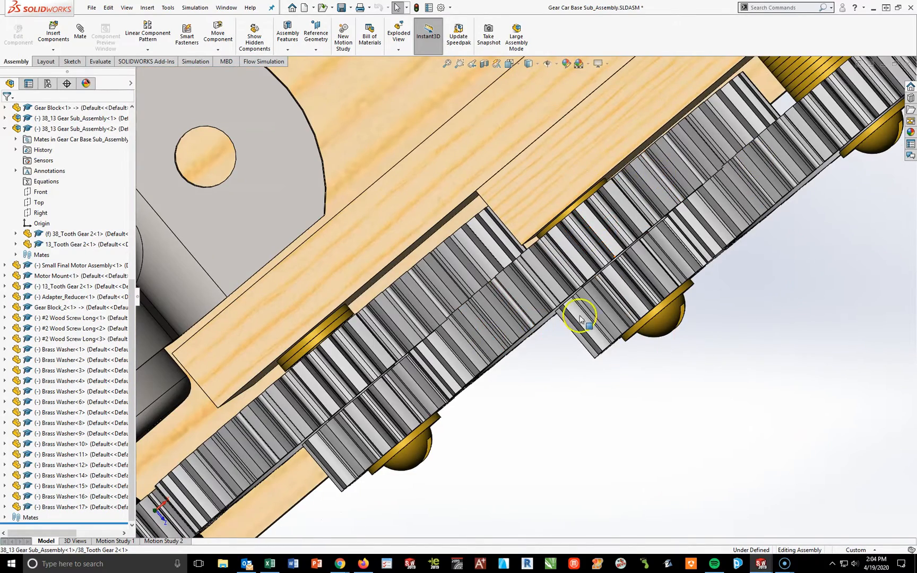
Examine the stack of brass washers between the gear block and the single 38-tooth gear nearest the wheel.
middle_drag(628, 294, 580, 291)
scroll(708, 304, up, 2)
scroll(736, 228, down, 2)
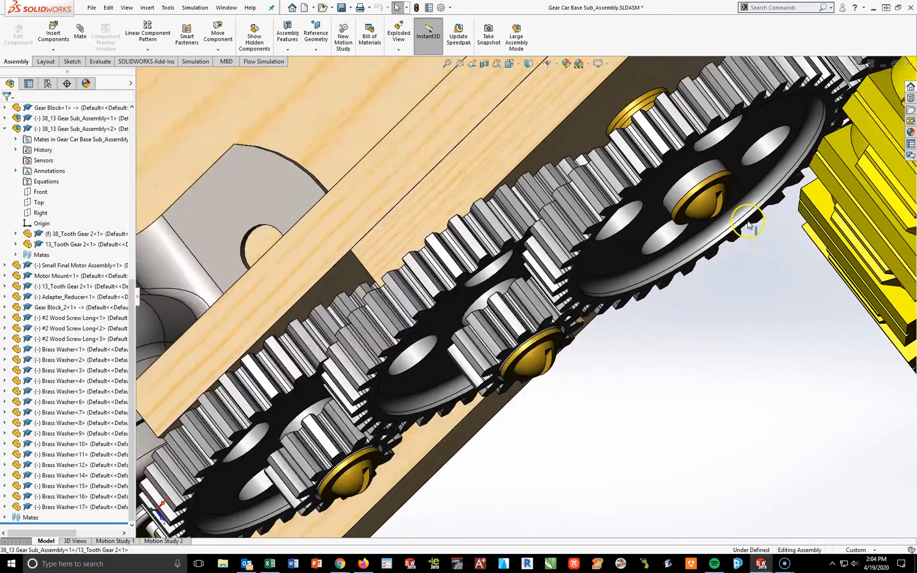
middle_drag(544, 302, 509, 209)
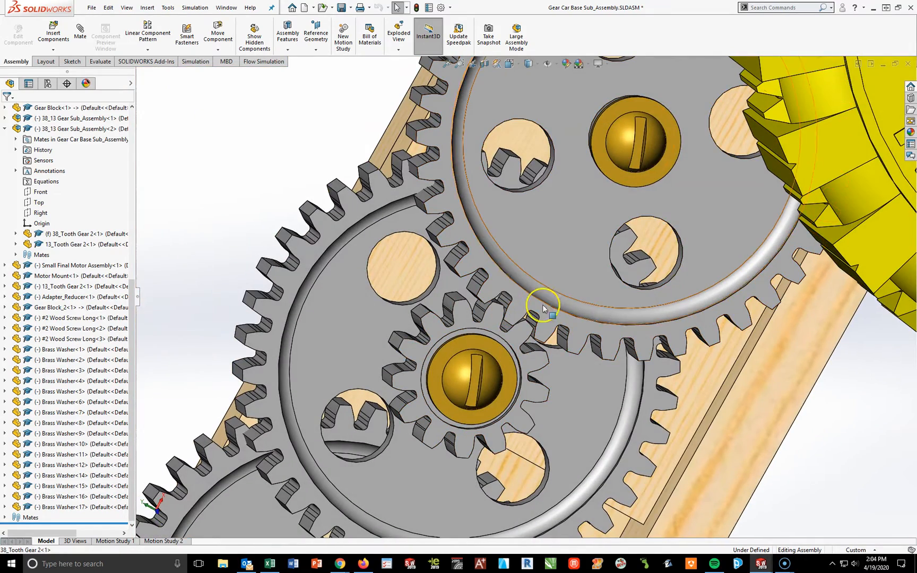
middle_drag(618, 132, 691, 221)
scroll(534, 84, down, 3)
middle_drag(534, 99, 530, 77)
scroll(469, 144, up, 3)
scroll(475, 156, down, 1)
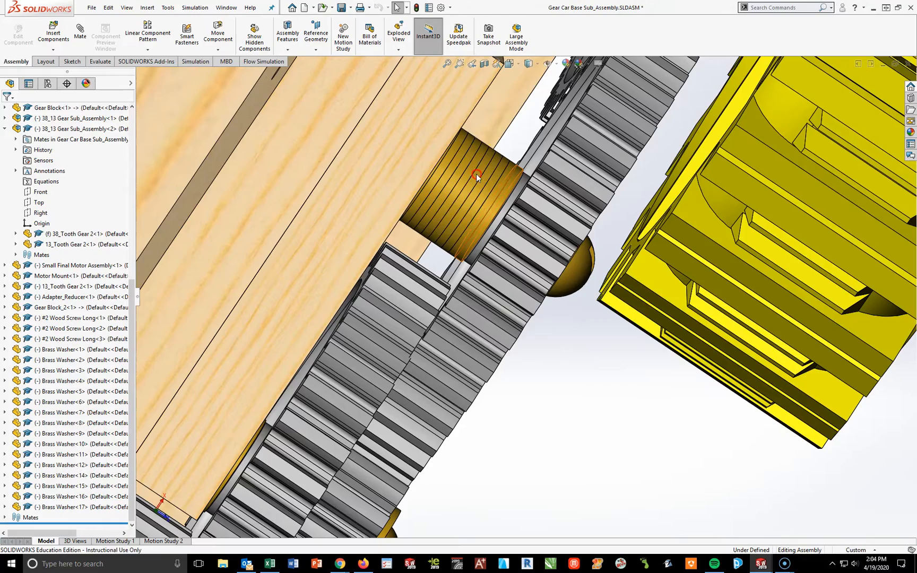
middle_drag(486, 196, 483, 195)
scroll(506, 215, up, 2)
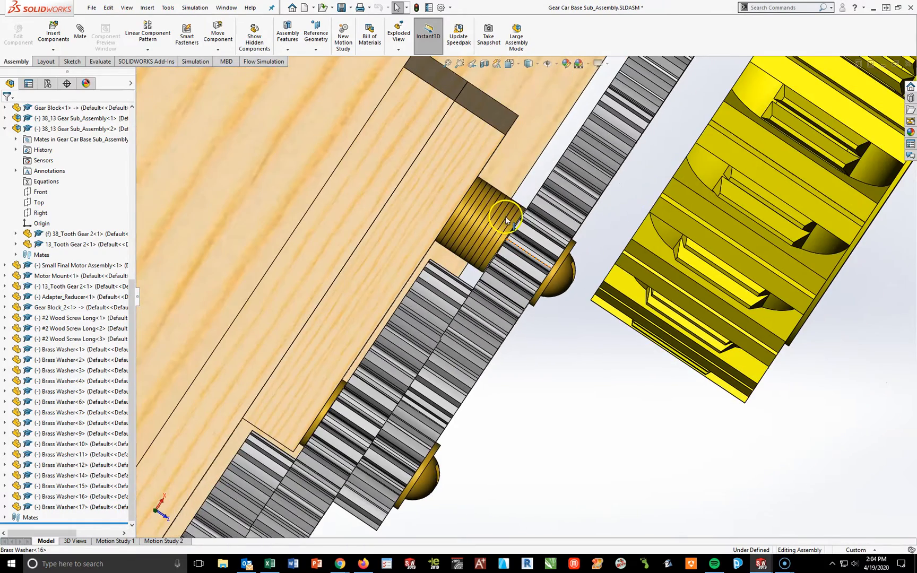
middle_drag(532, 213, 548, 216)
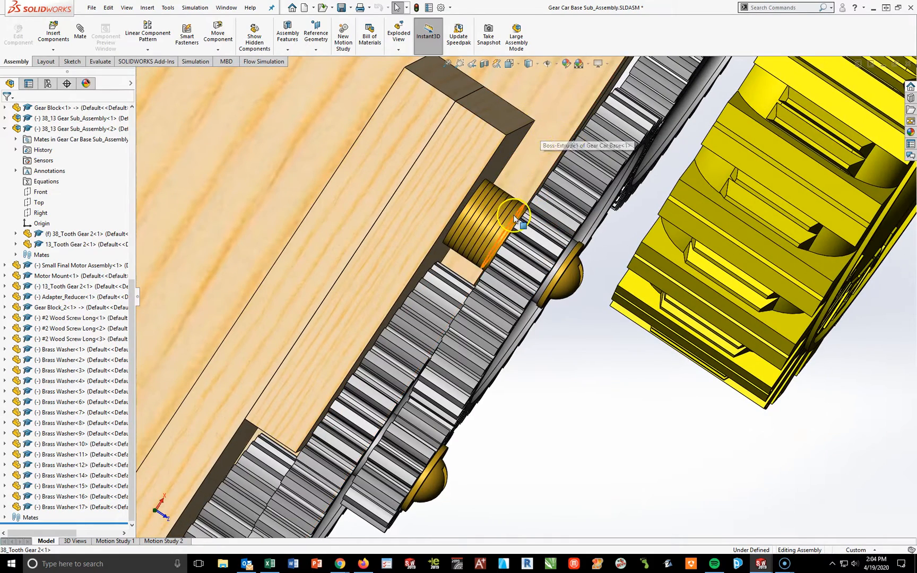
middle_drag(539, 254, 493, 255)
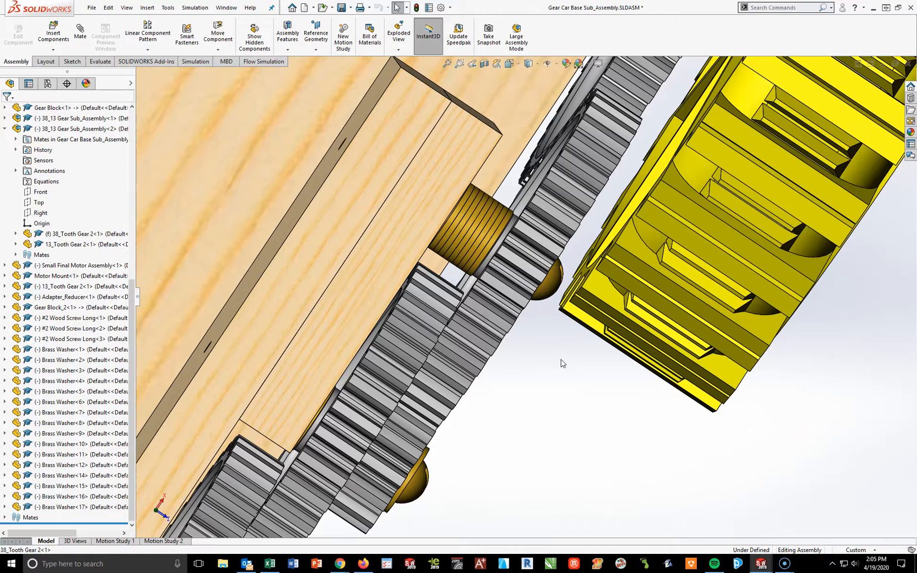
Review the screwed and washered gear train from the gear side and from behind the gear blocks.
middle_drag(551, 383, 514, 288)
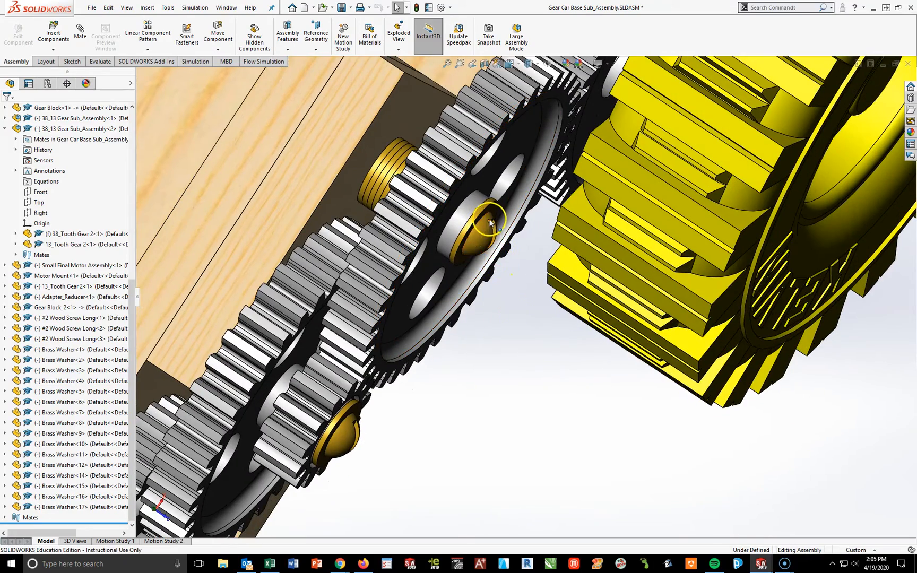
scroll(425, 251, up, 4)
middle_drag(410, 296, 354, 245)
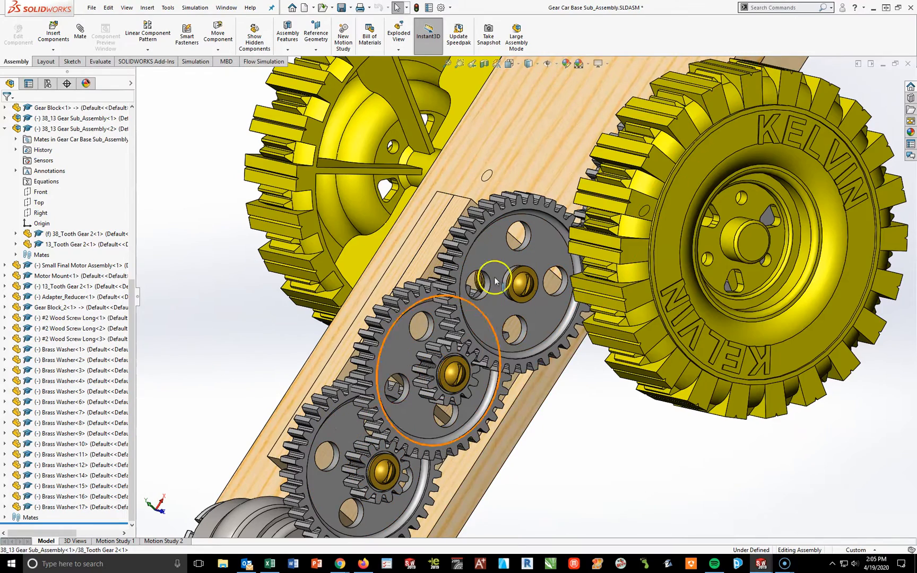
middle_drag(524, 425, 568, 353)
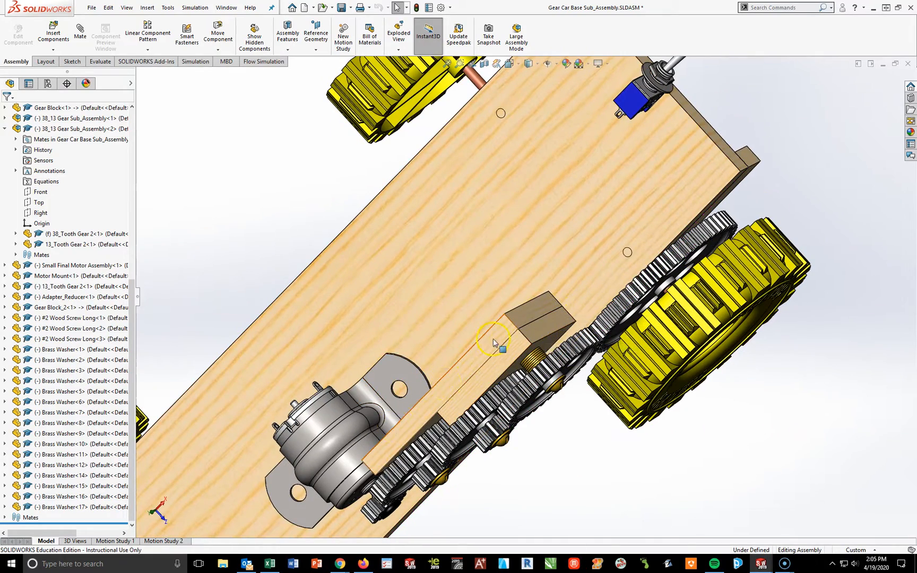
middle_drag(531, 326, 704, 481)
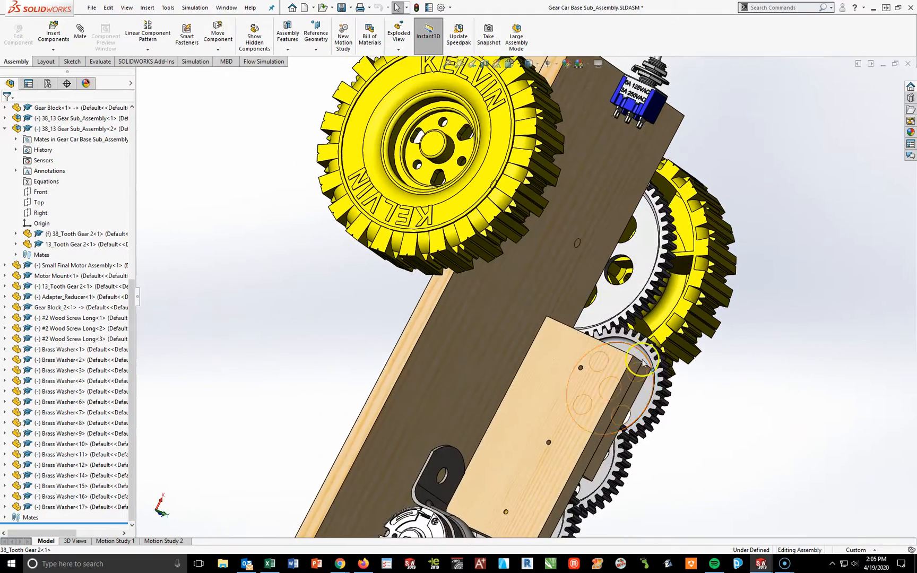
Examine how the gear blocks, gear train and motor sit on the car base from behind and from the gear side.
scroll(624, 298, down, 5)
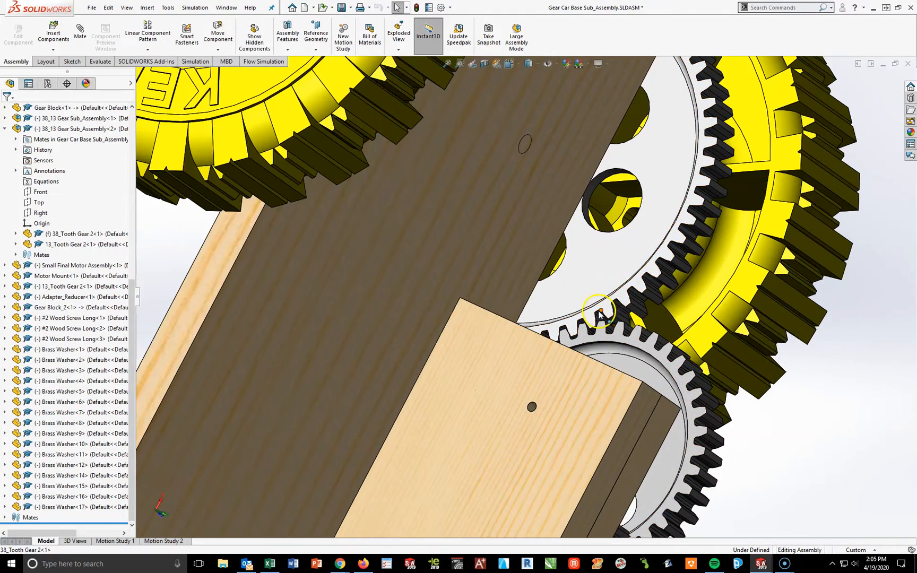
middle_drag(629, 310, 467, 353)
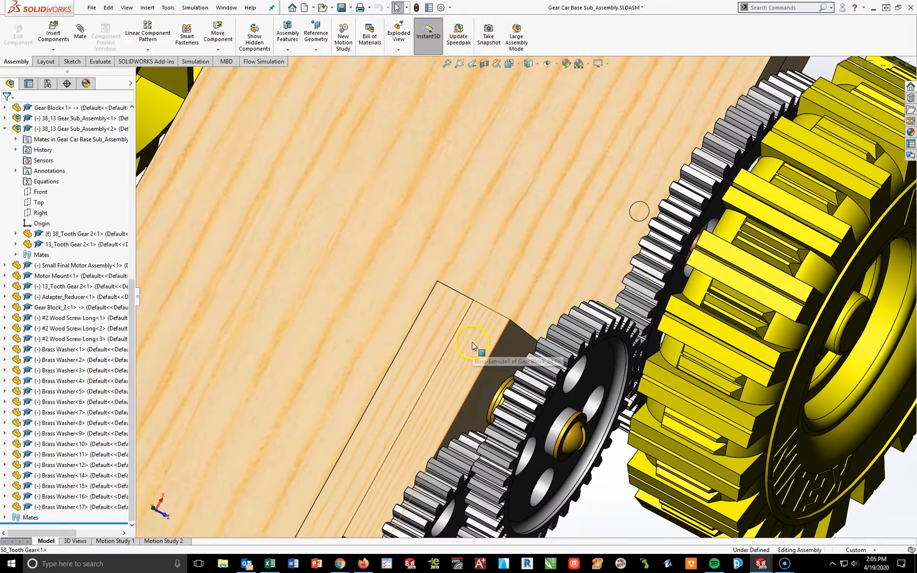
scroll(470, 355, up, 2)
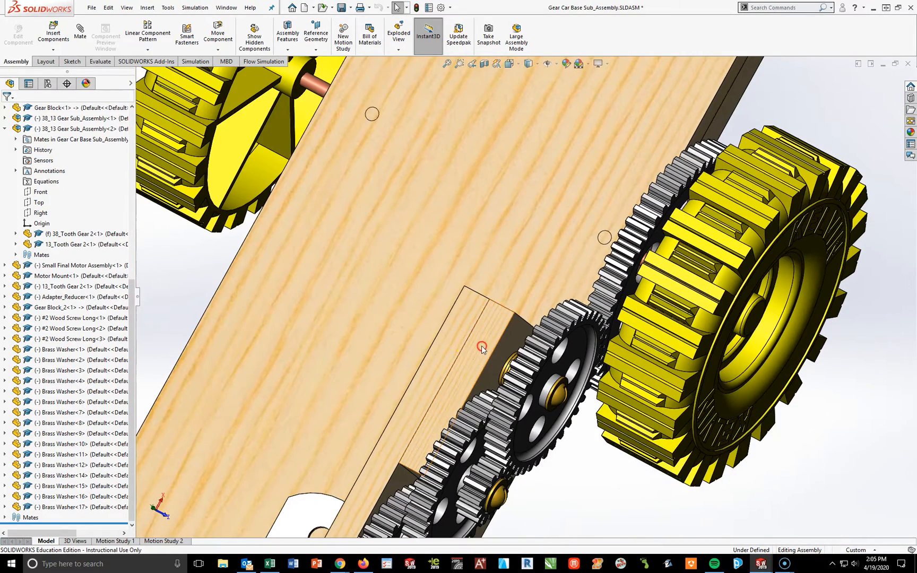
scroll(557, 449, up, 3)
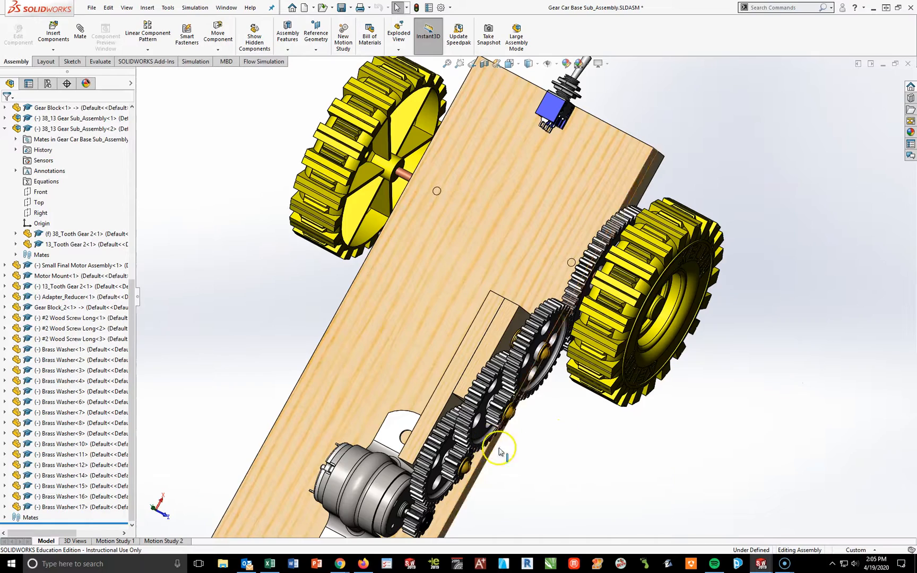
middle_drag(378, 472, 370, 455)
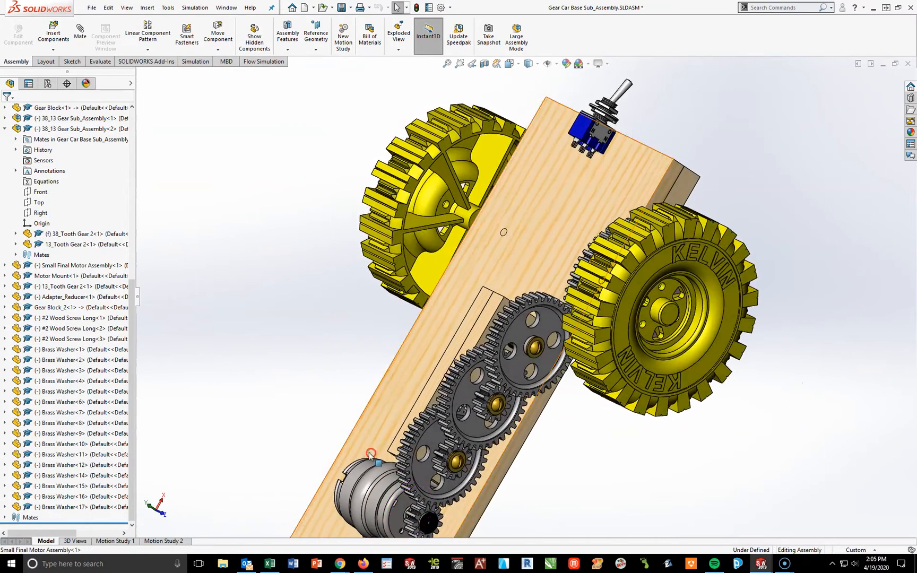
scroll(416, 467, up, 3)
scroll(416, 466, down, 3)
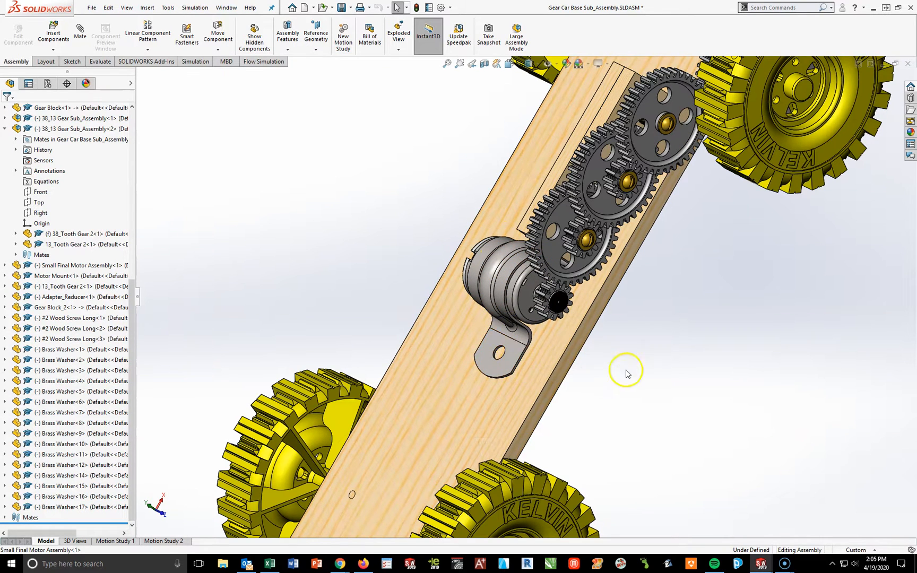
middle_drag(528, 256, 414, 417)
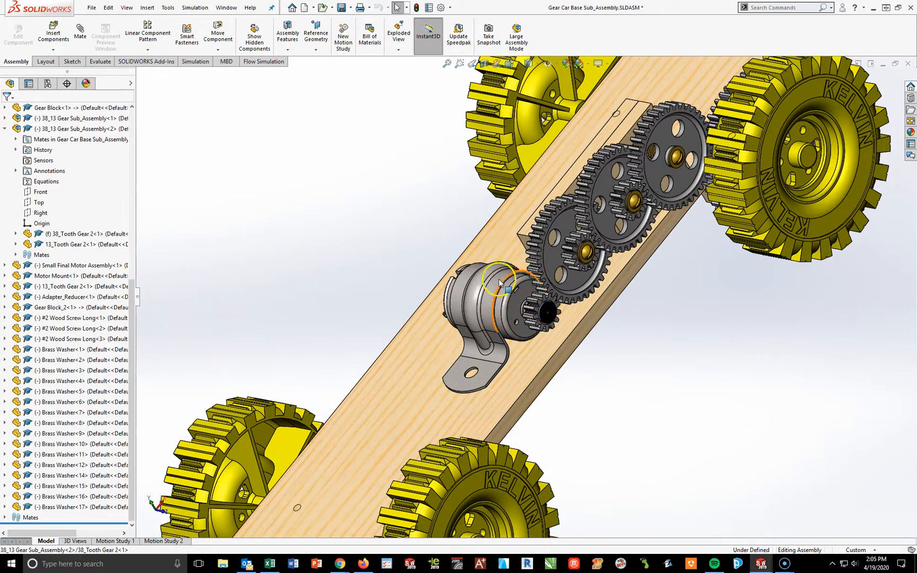
middle_drag(569, 351, 482, 346)
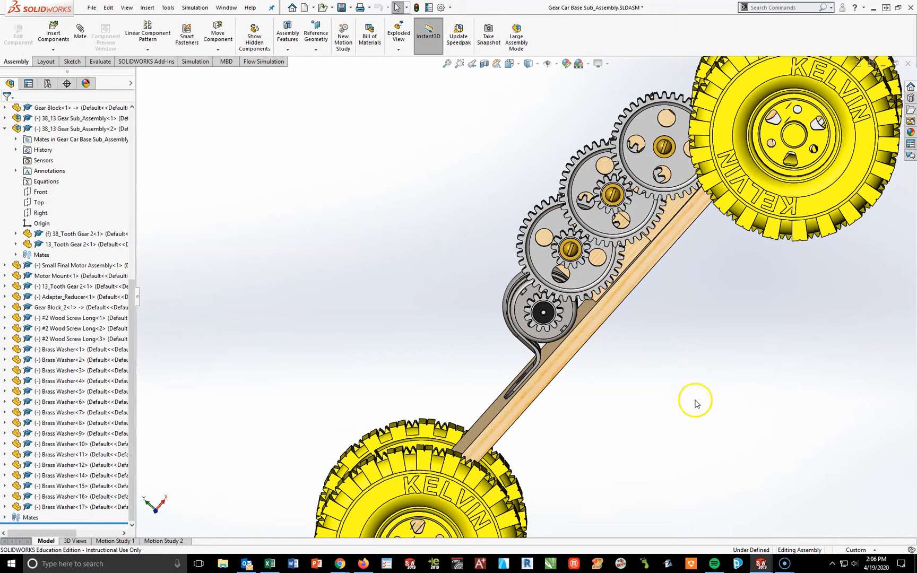
Check from isometric and side-on views how the motor's 13-tooth gear meshes with the compound gears, trying to turn the gears by hand.
key(space)
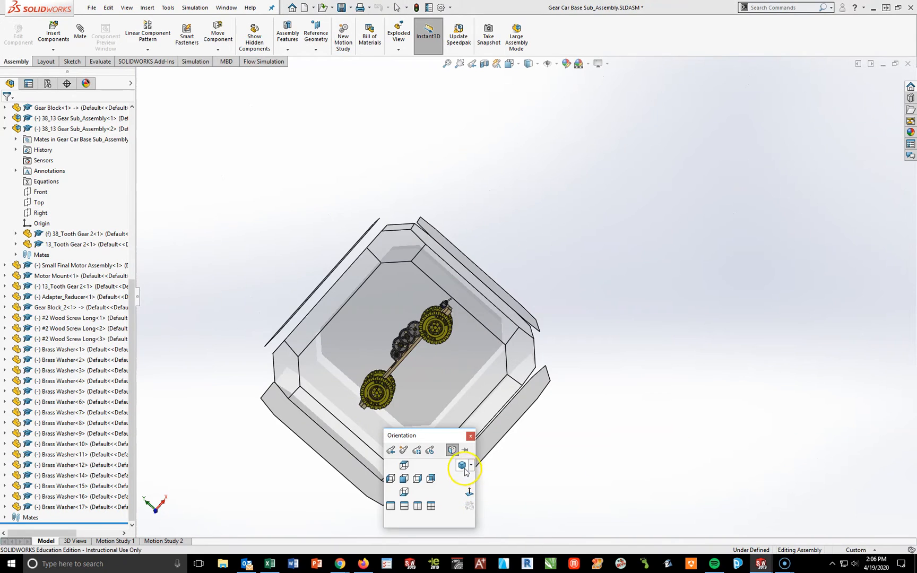
click(462, 467)
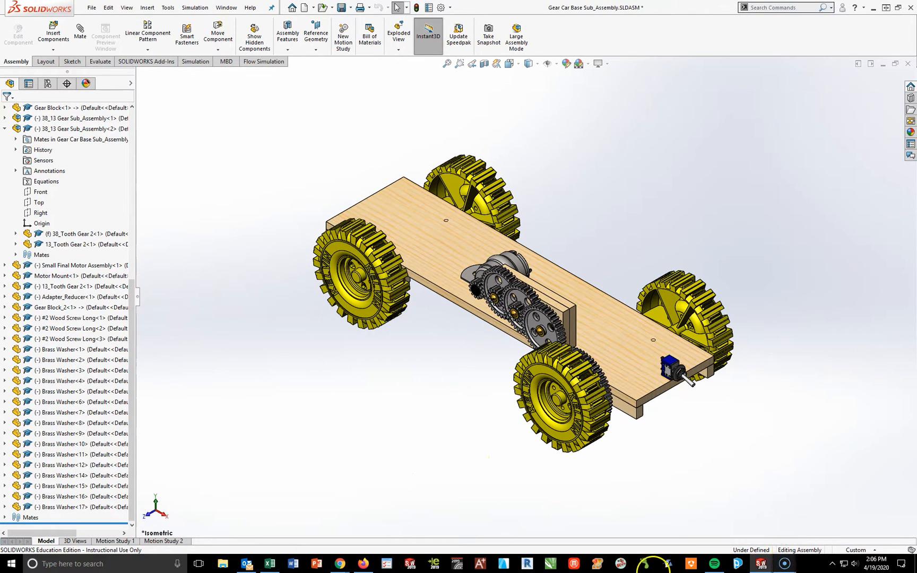
scroll(478, 286, down, 6)
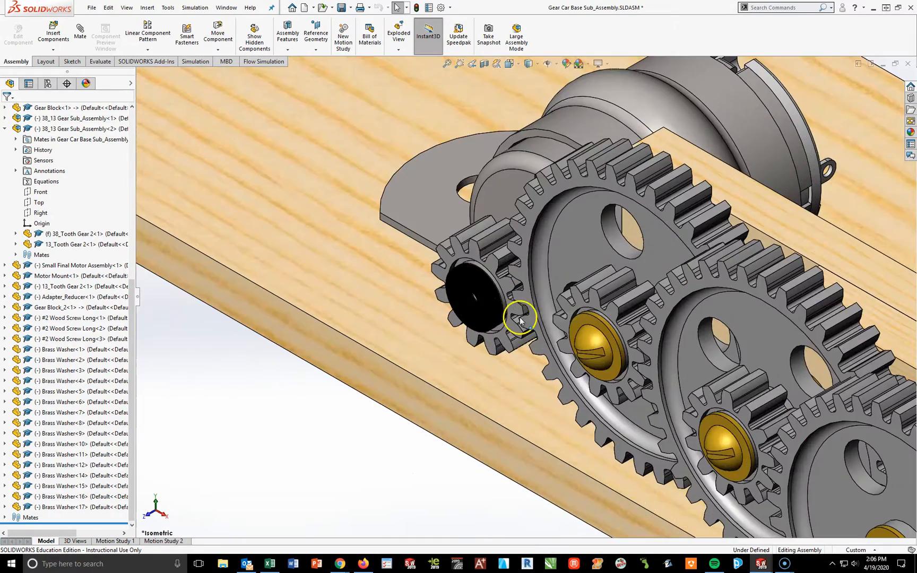
scroll(536, 329, up, 3)
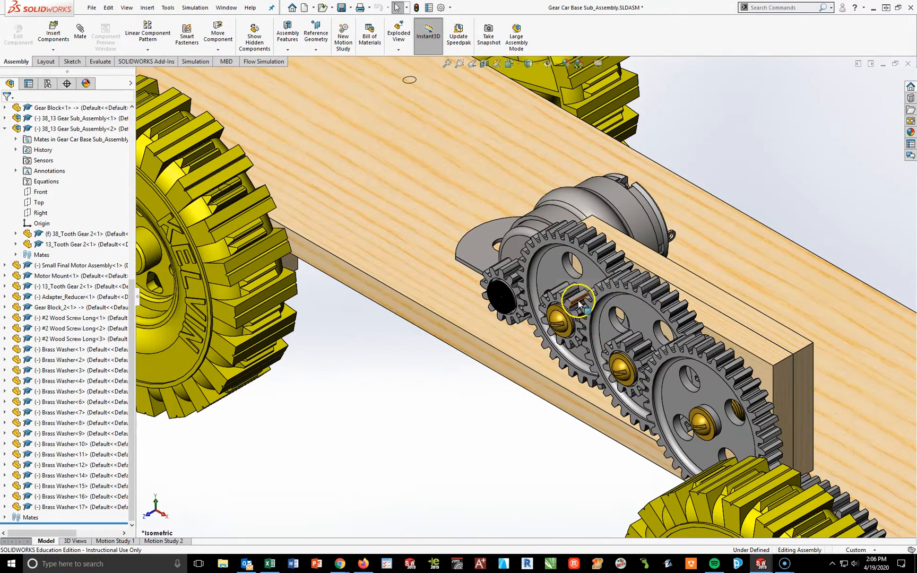
drag(568, 305, 640, 318)
click(514, 248)
middle_drag(639, 503, 675, 446)
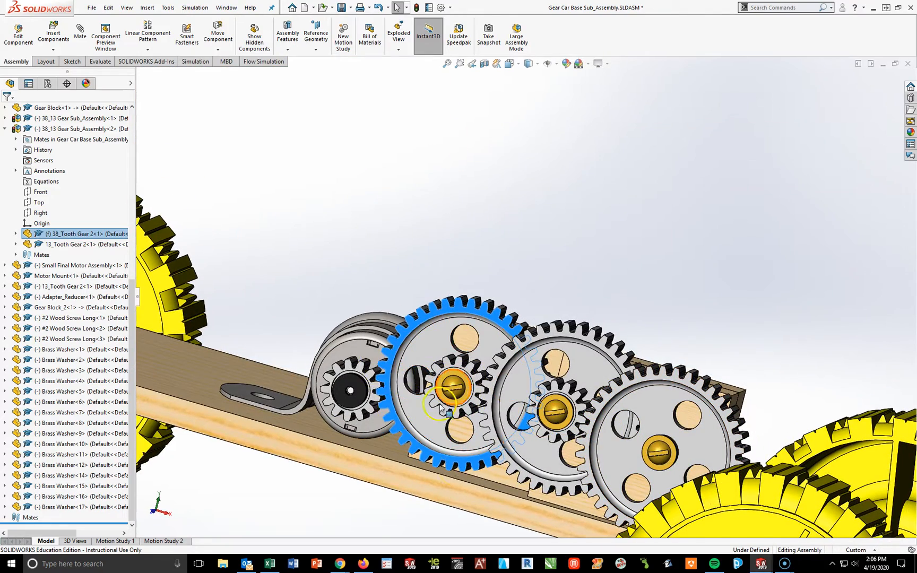
Review the whole car from the isometric view, the opposite upper corners and underneath, ending in the isometric view.
scroll(620, 408, up, 5)
key(space)
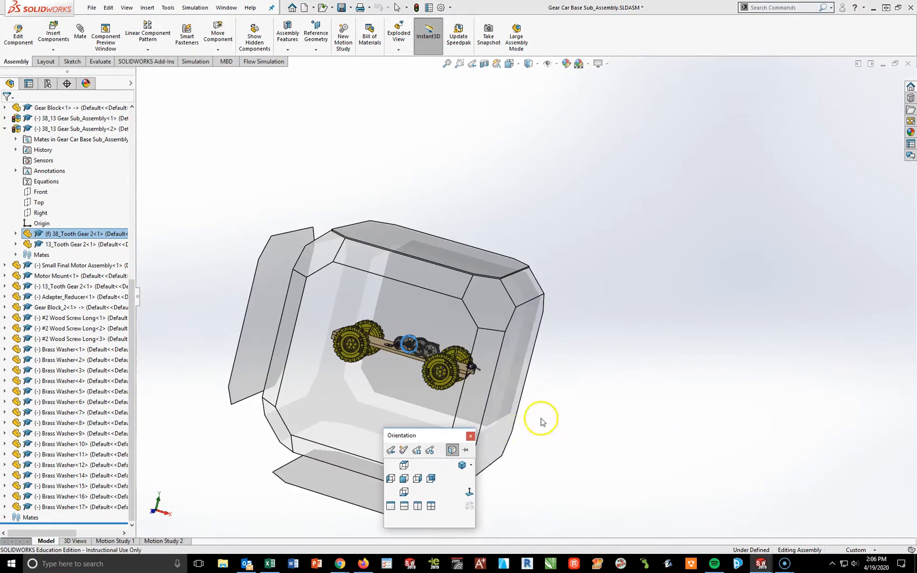
click(460, 465)
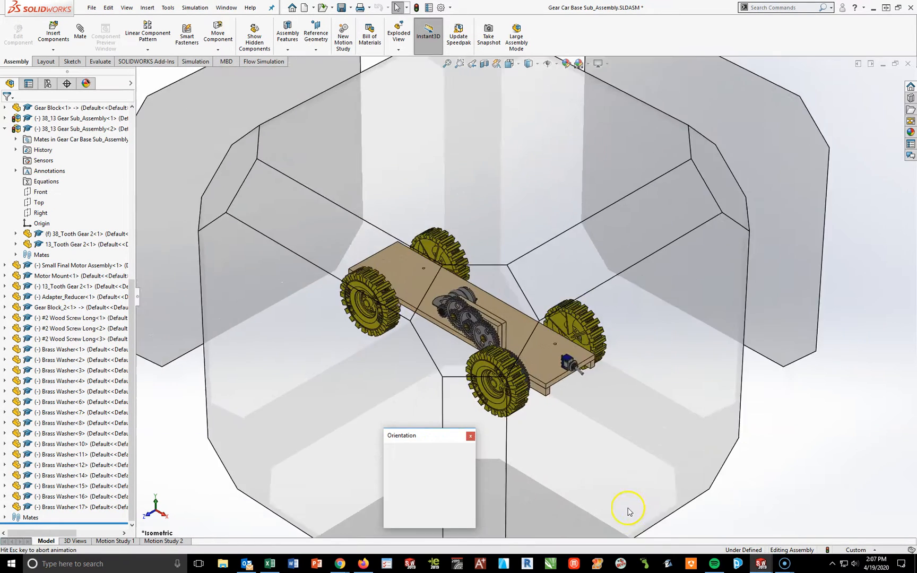
key(space)
click(295, 285)
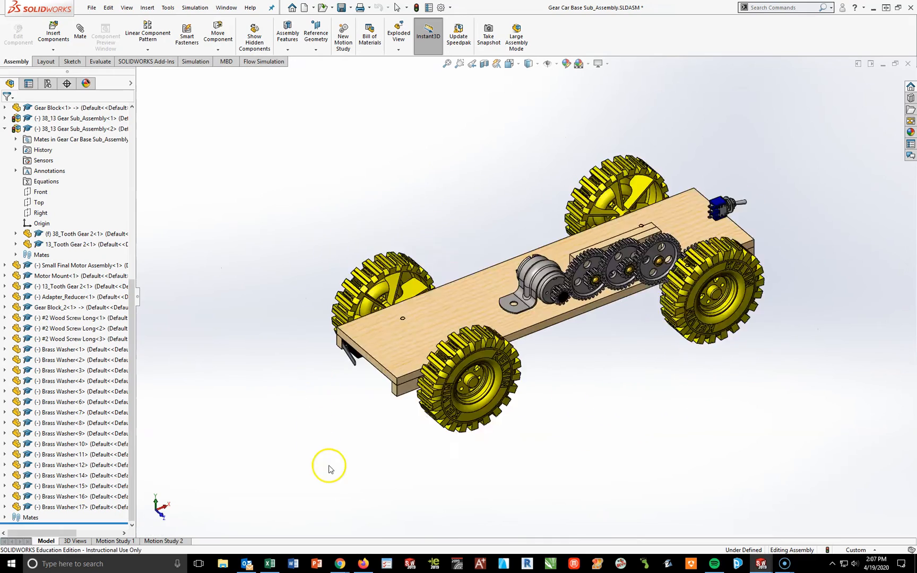
key(space)
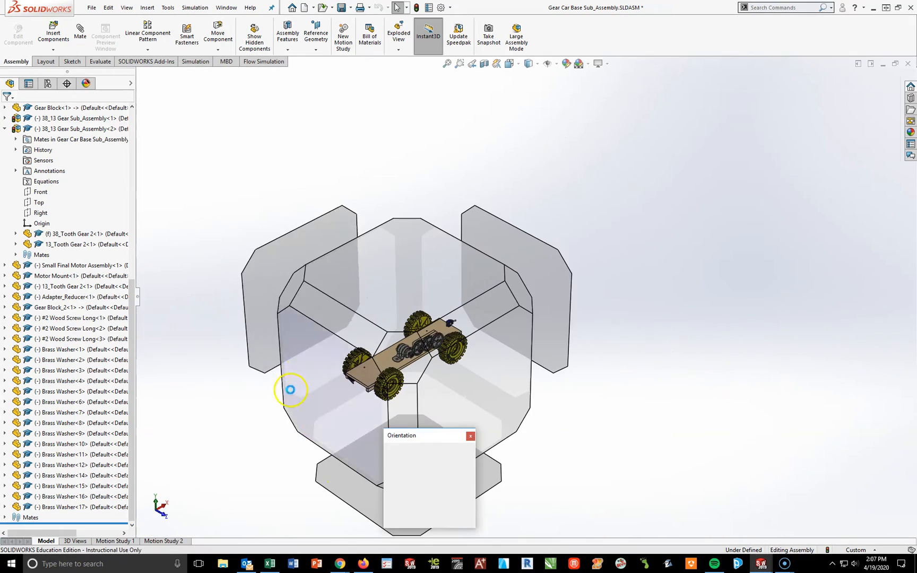
click(292, 295)
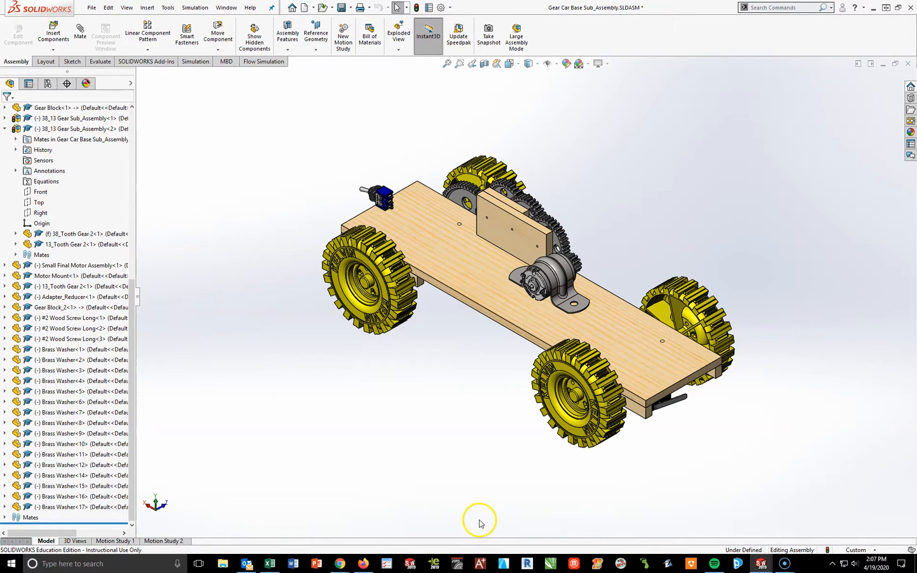
key(space)
drag(438, 436, 596, 434)
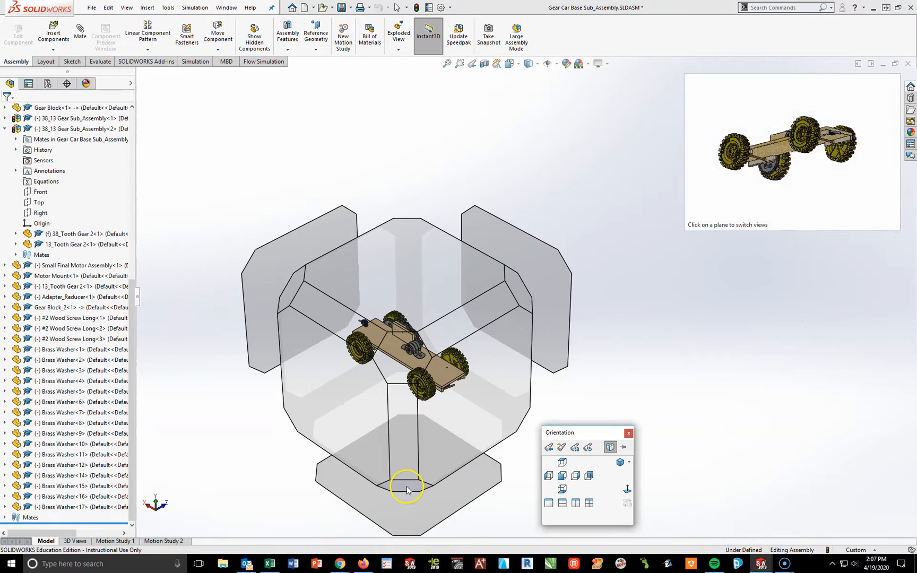
click(407, 489)
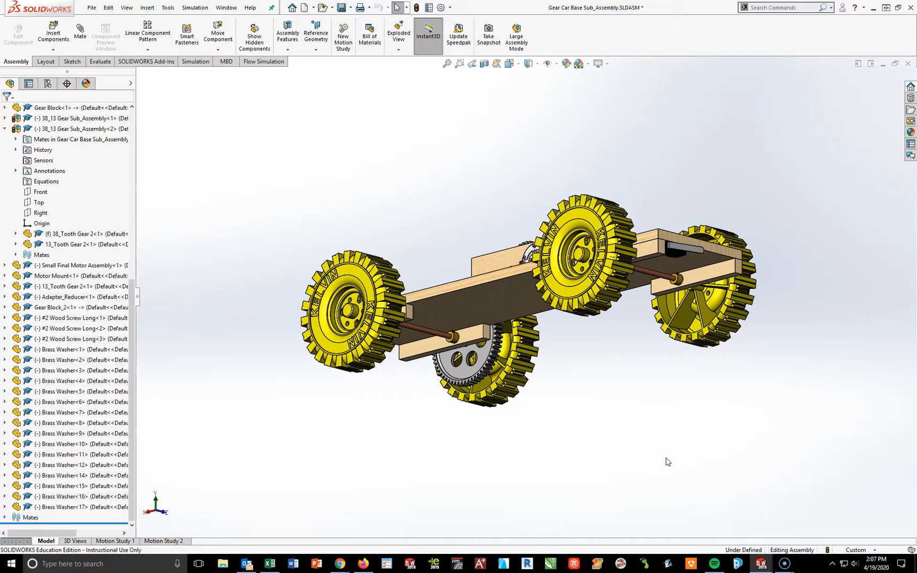
key(space)
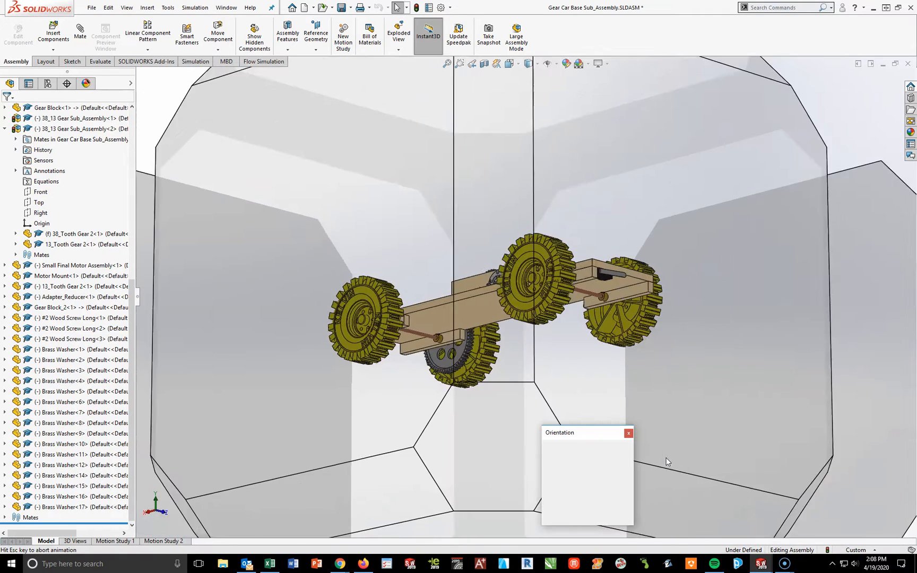
click(621, 463)
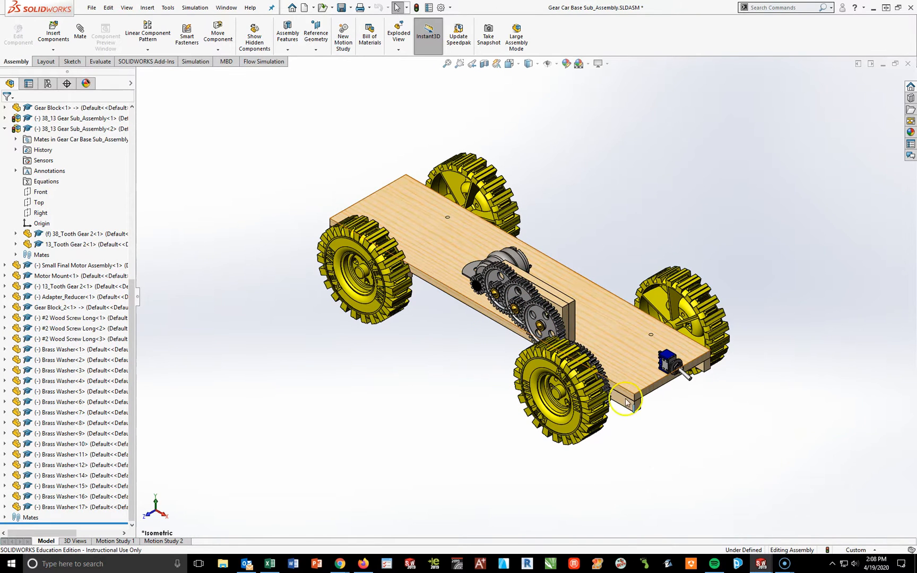
Open Motion Study 2 and look over its Contact and Gravity options.
scroll(572, 372, down, 5)
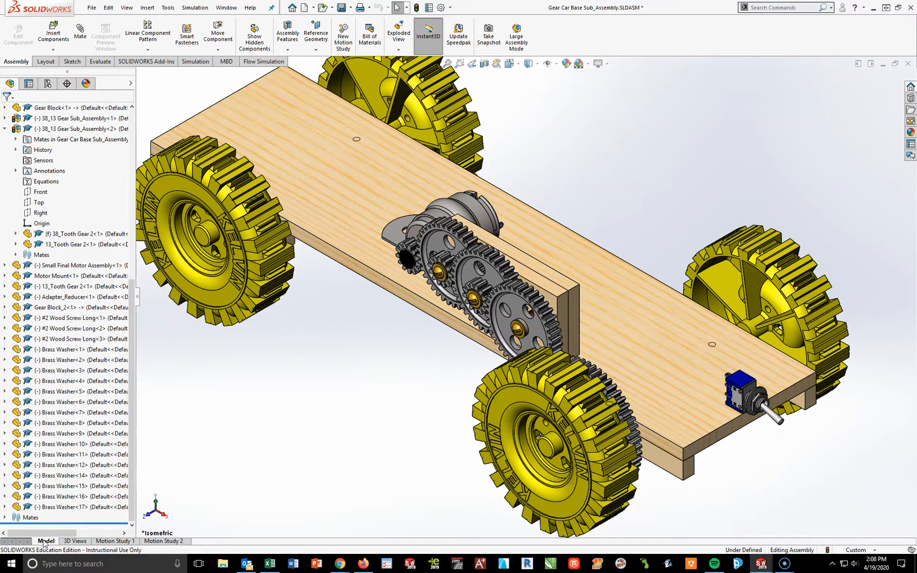
click(109, 542)
click(159, 542)
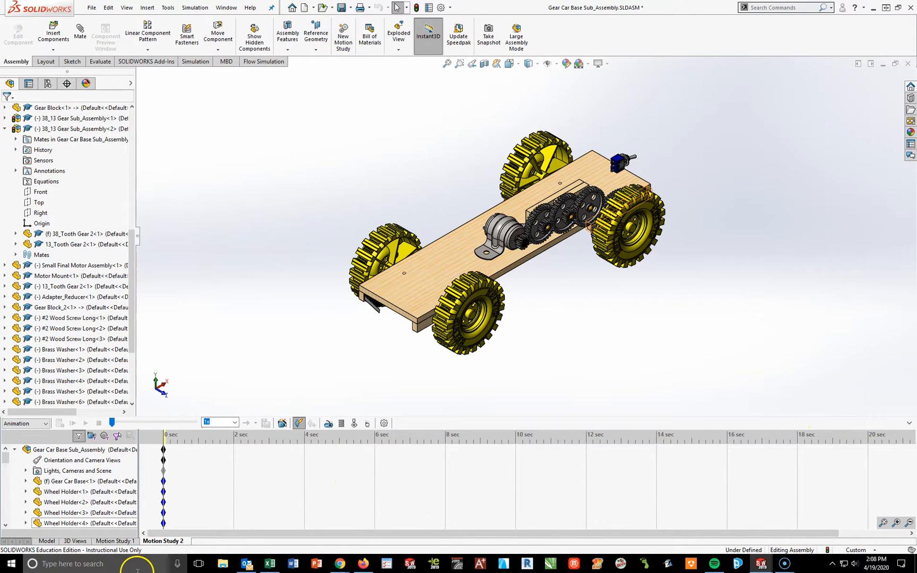
click(353, 424)
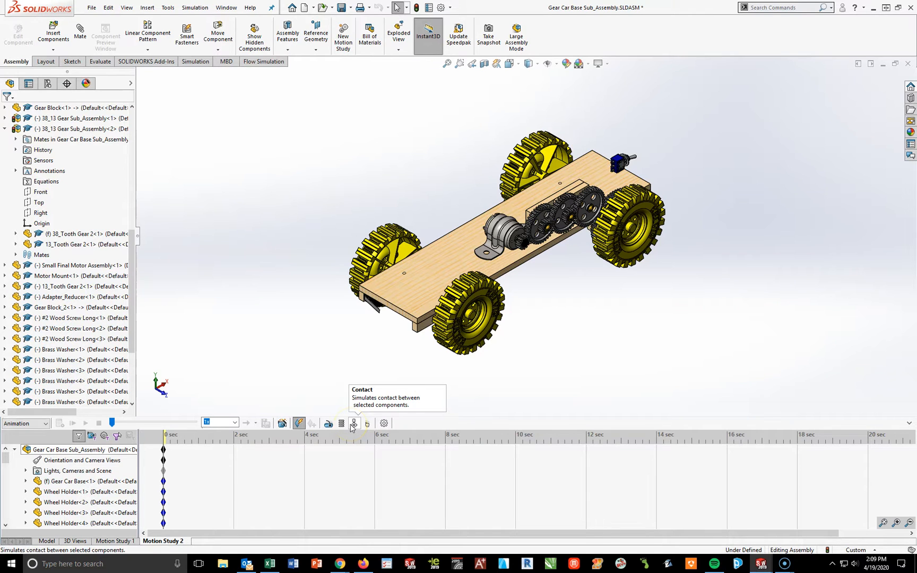
click(367, 425)
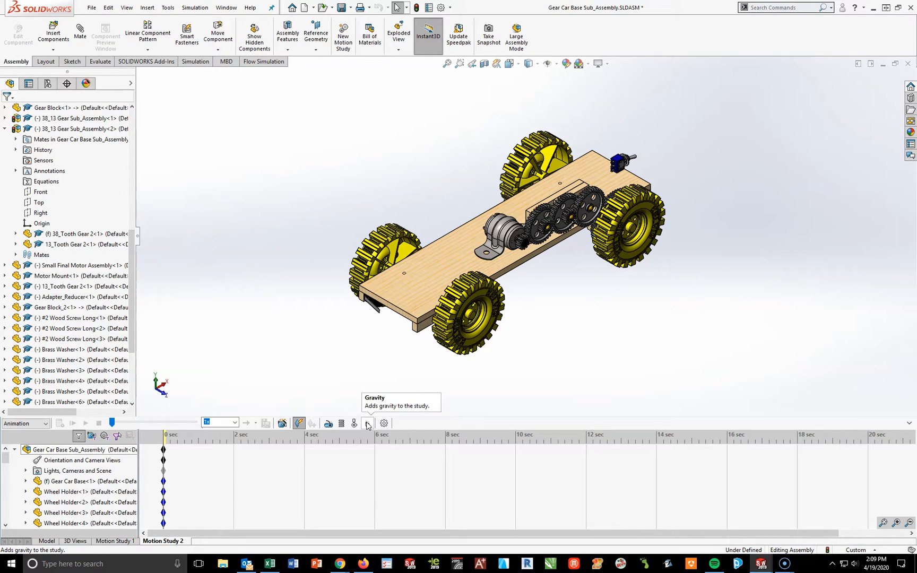
Start a rotary motor on the circular edge of the 13-tooth gear mounted on the motor shaft.
click(329, 423)
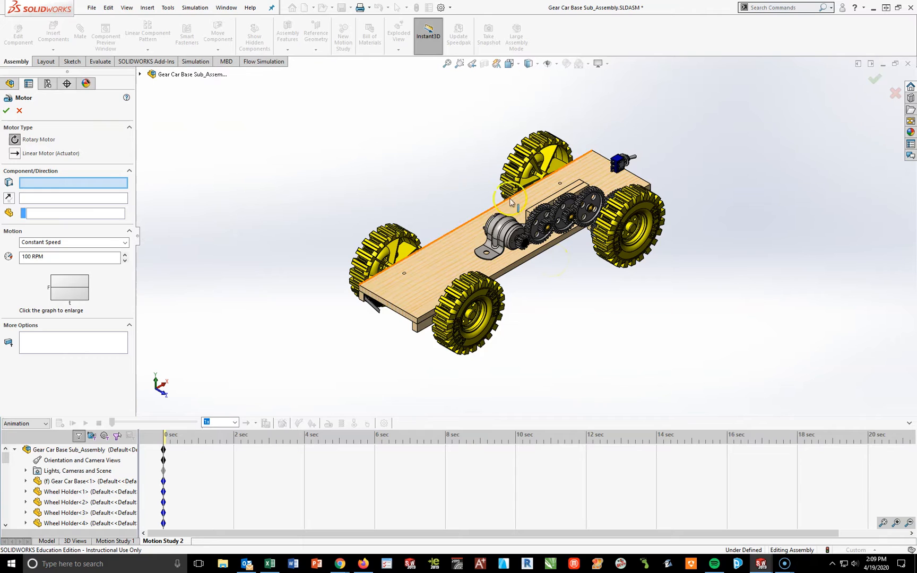
scroll(552, 264, down, 5)
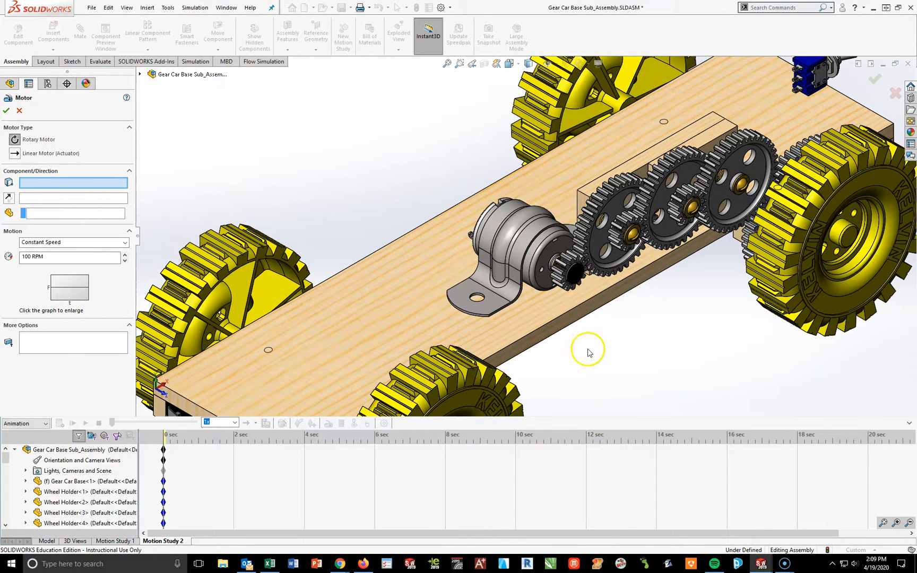
scroll(593, 283, down, 5)
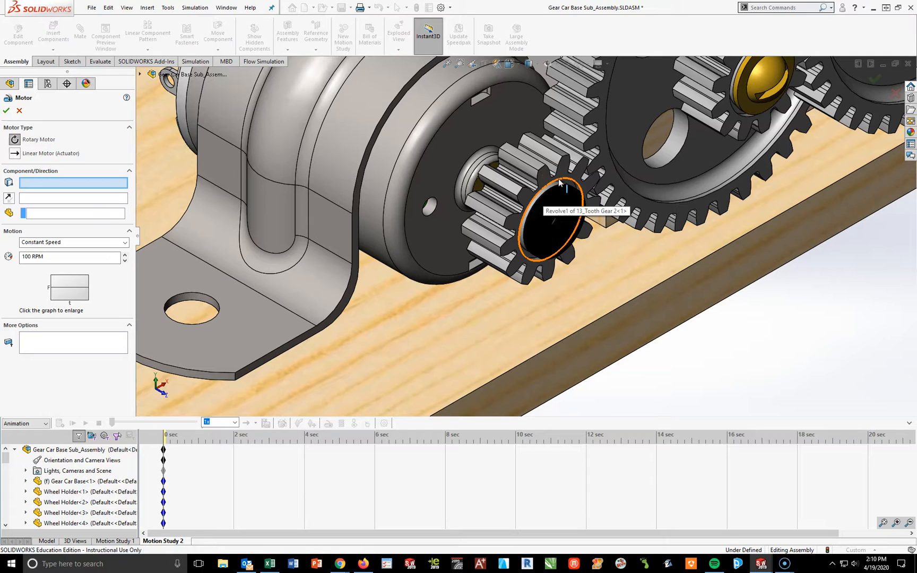
click(559, 182)
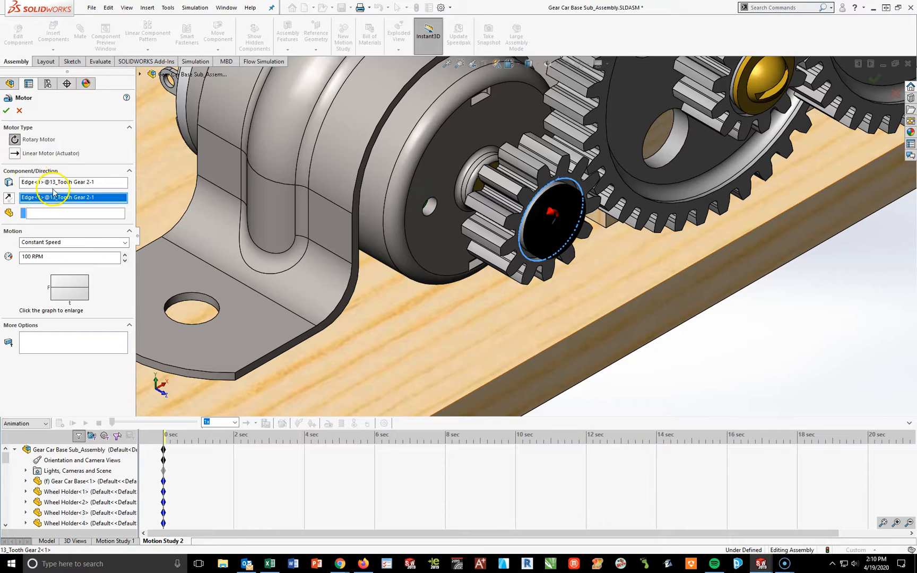
Set the rotary motor's constant speed to 25 RPM.
click(72, 255)
drag(72, 256, 15, 258)
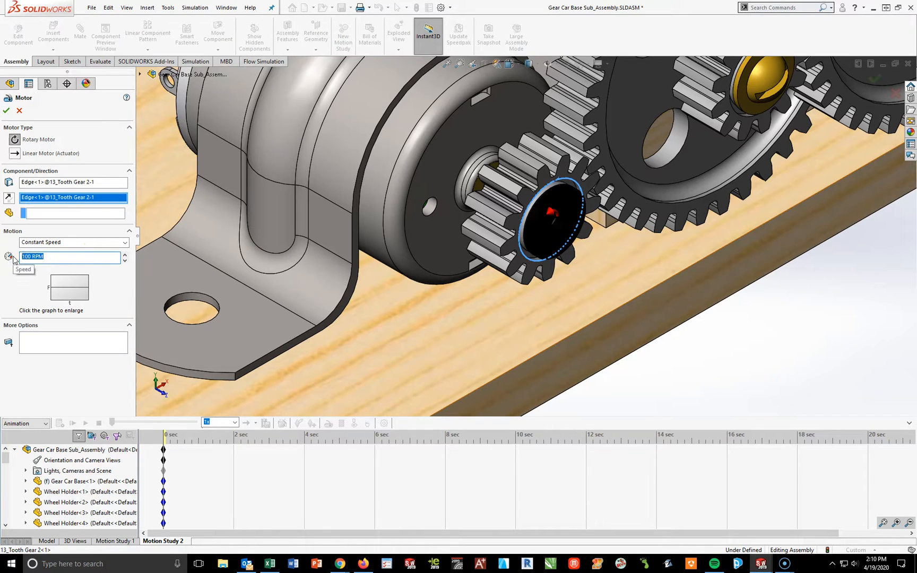
text(25)
key(Return)
Check the rotary motor's direction arrow against the gear train and wheels from both sides of the car.
scroll(521, 234, down, 3)
middle_drag(601, 296, 570, 276)
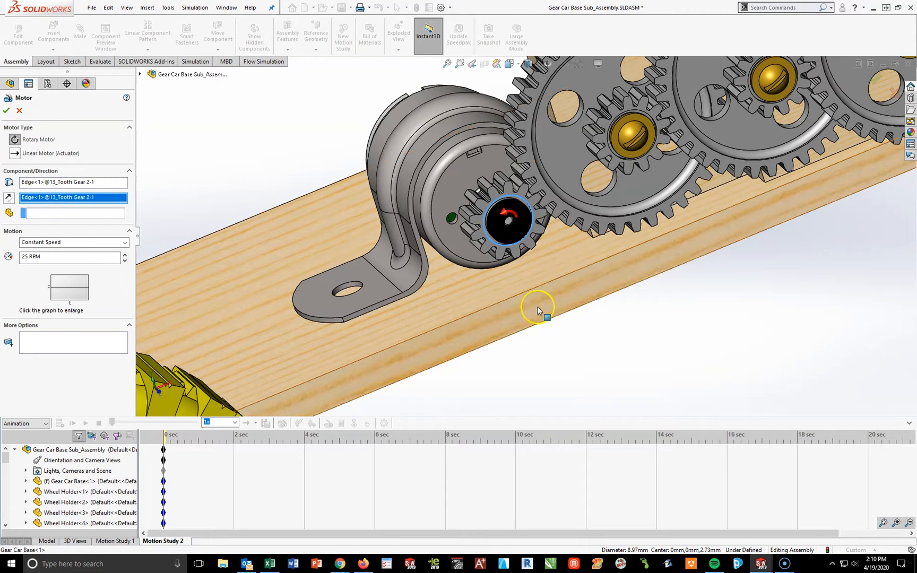
scroll(526, 239, down, 3)
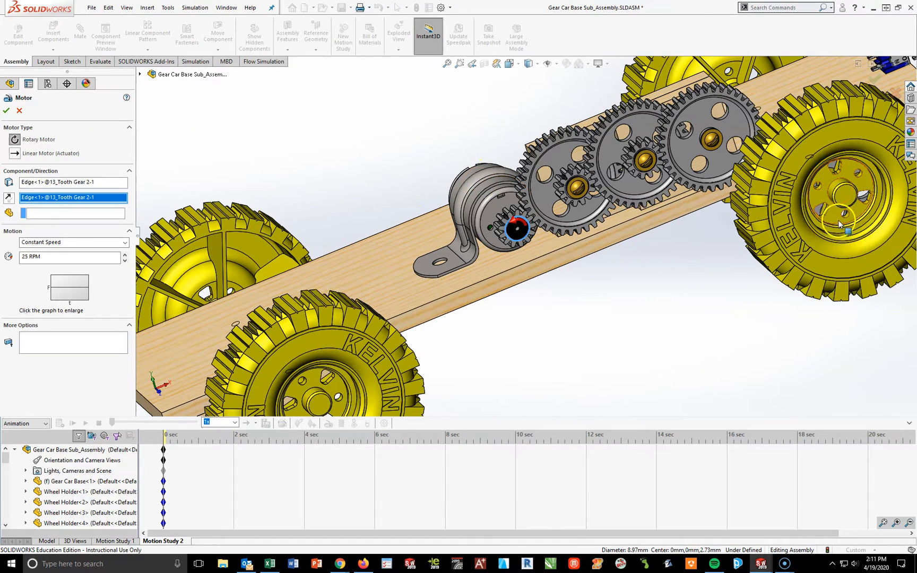
middle_drag(483, 256, 450, 208)
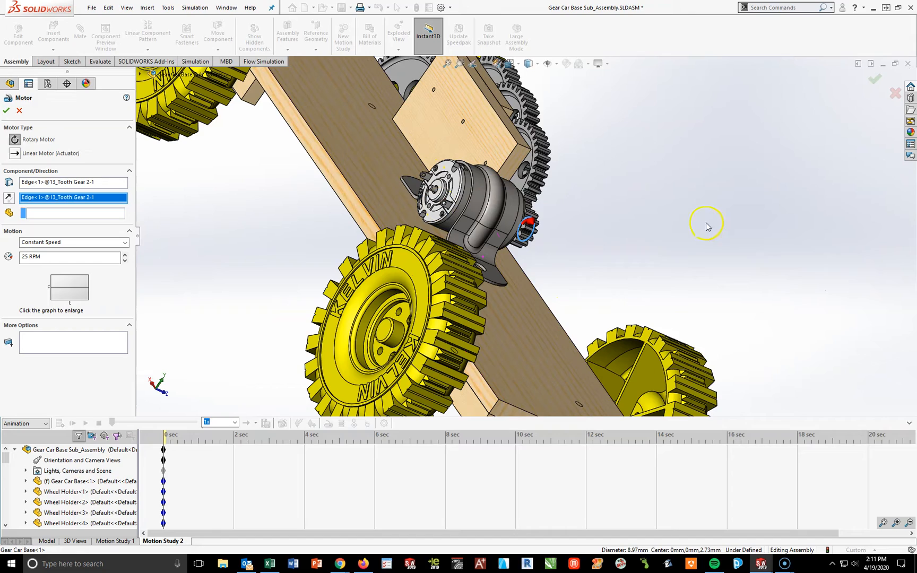
middle_drag(651, 250, 789, 358)
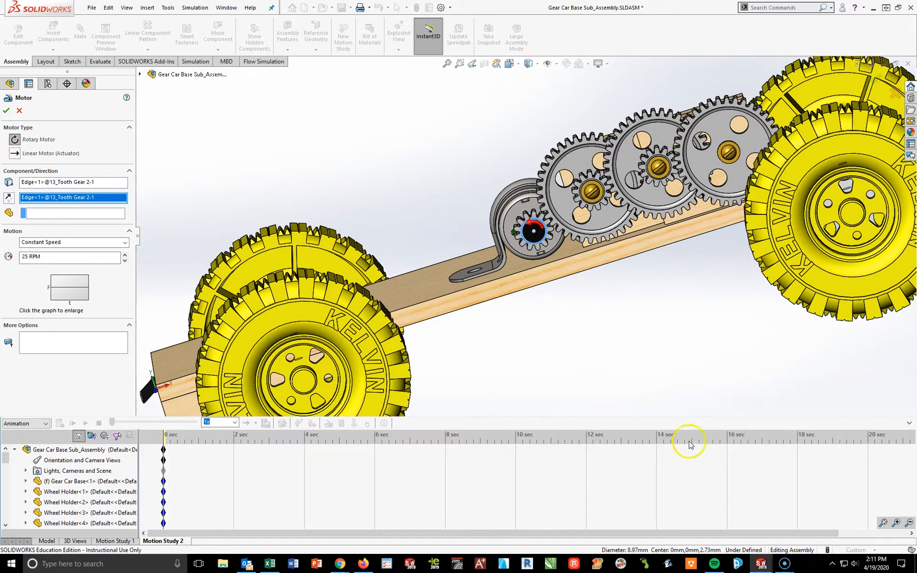
Accept the rotary motor and, with the car in isometric view, extend the end of the motion study to 20 seconds.
click(6, 112)
key(space)
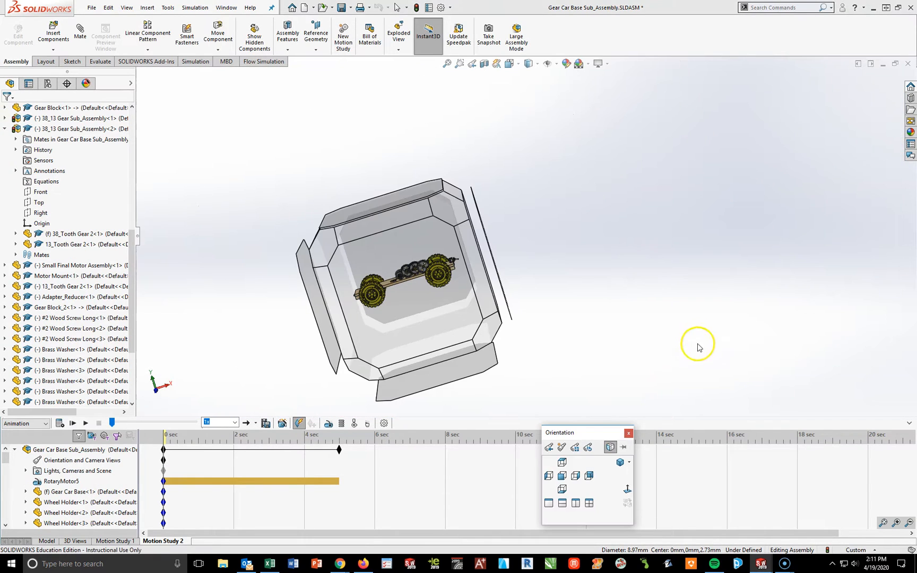
click(620, 462)
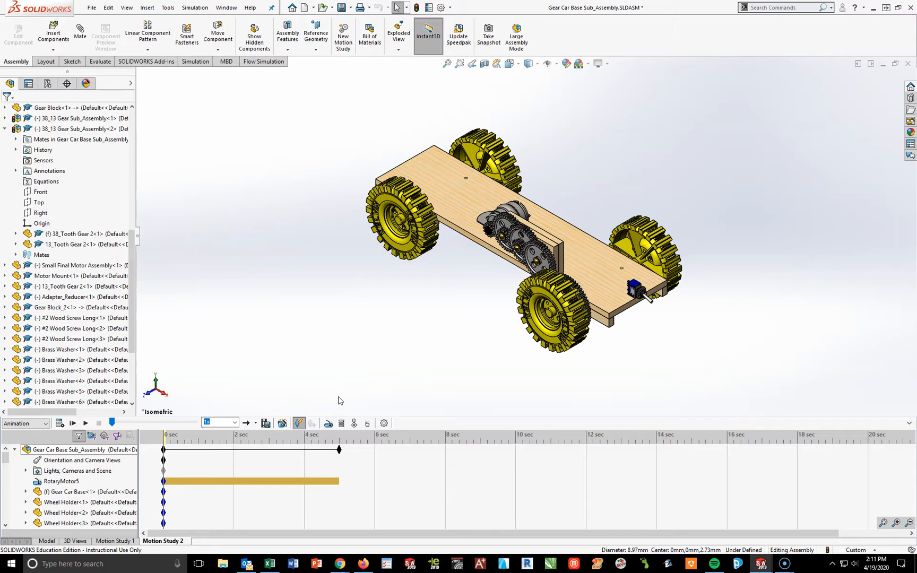
click(339, 450)
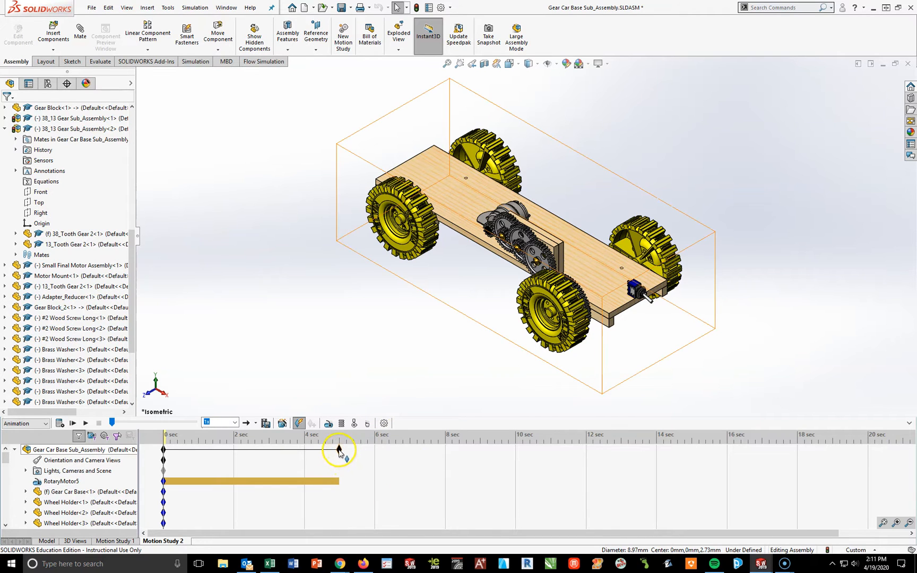
drag(339, 450, 868, 450)
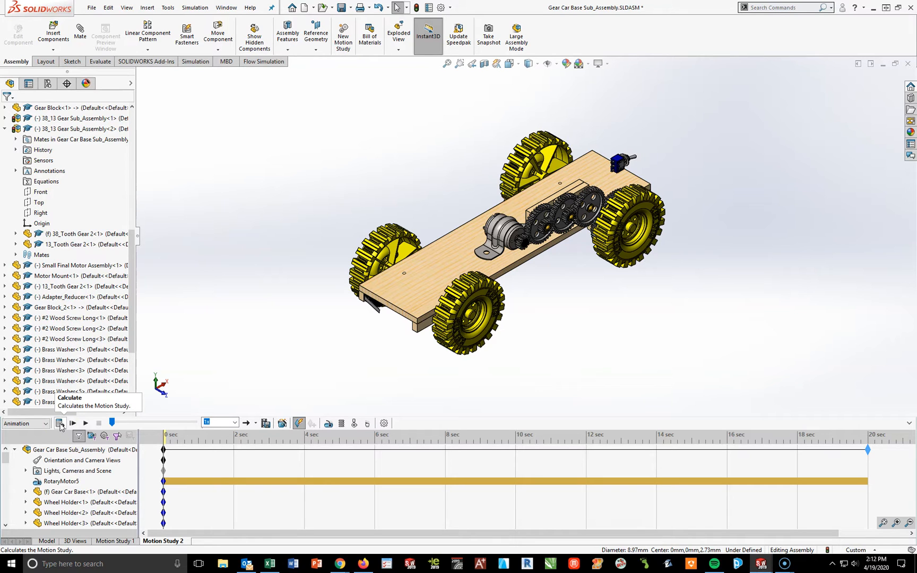
Calculate the 20-second motion study and play back the animation of the gear train.
click(60, 425)
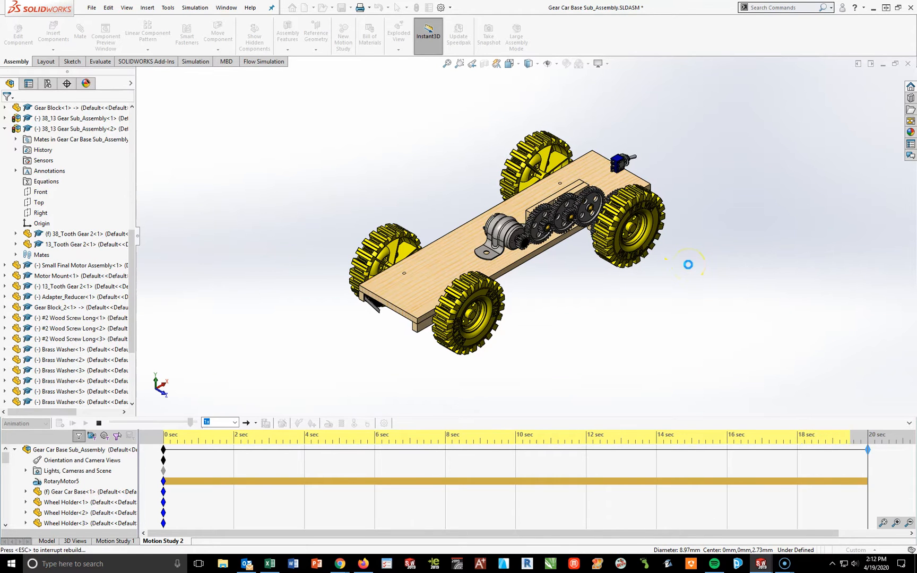
click(75, 450)
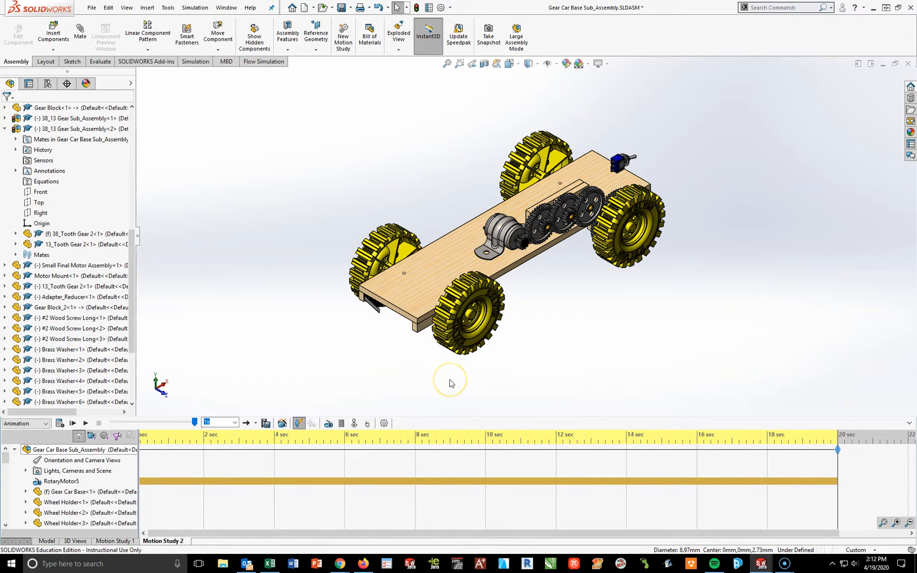
click(86, 423)
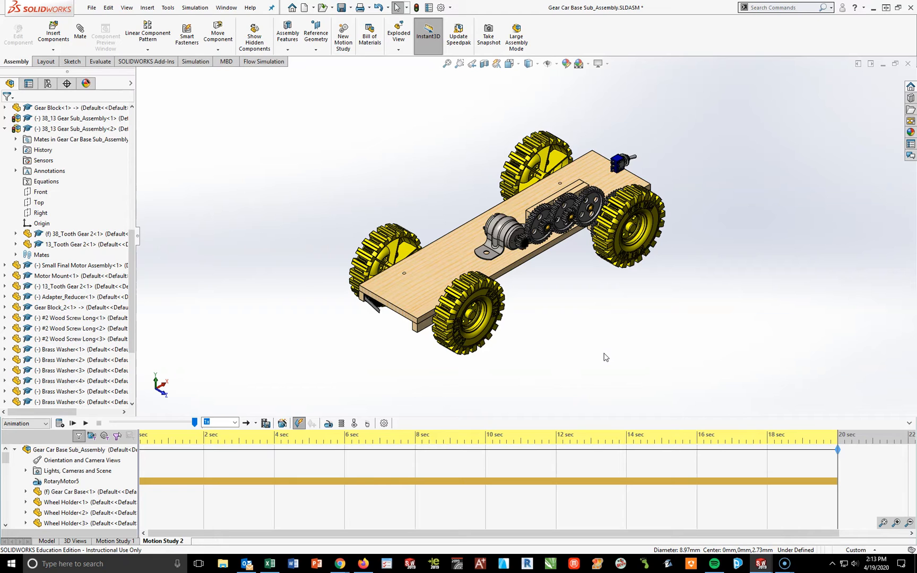
Reopen the rotary motor feature for editing, check its Reverse Direction control, and accept the settings.
click(44, 482)
right_click(43, 483)
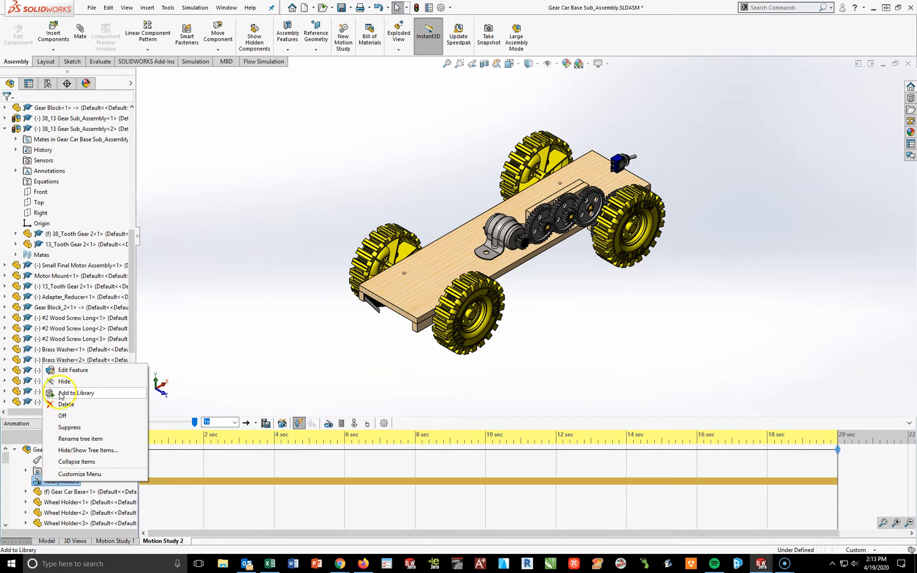
click(64, 371)
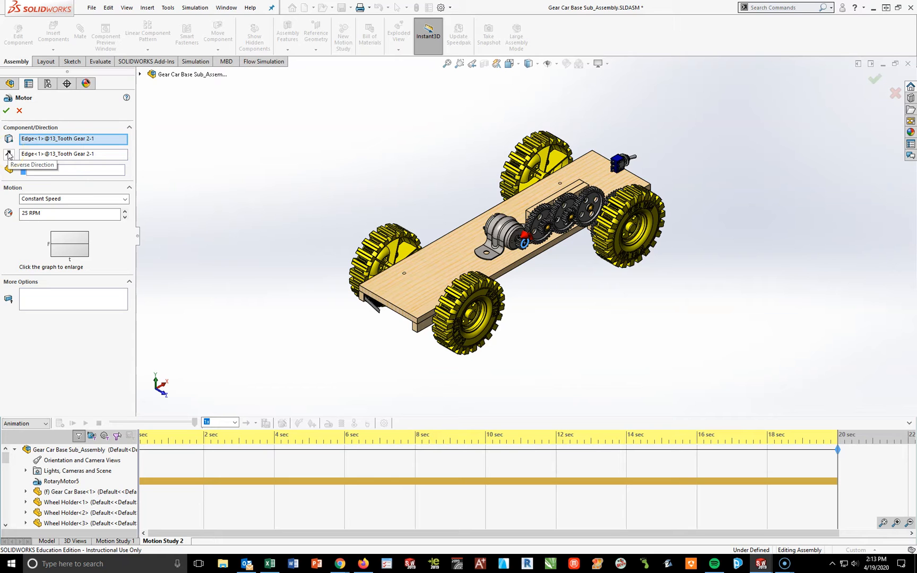
click(5, 111)
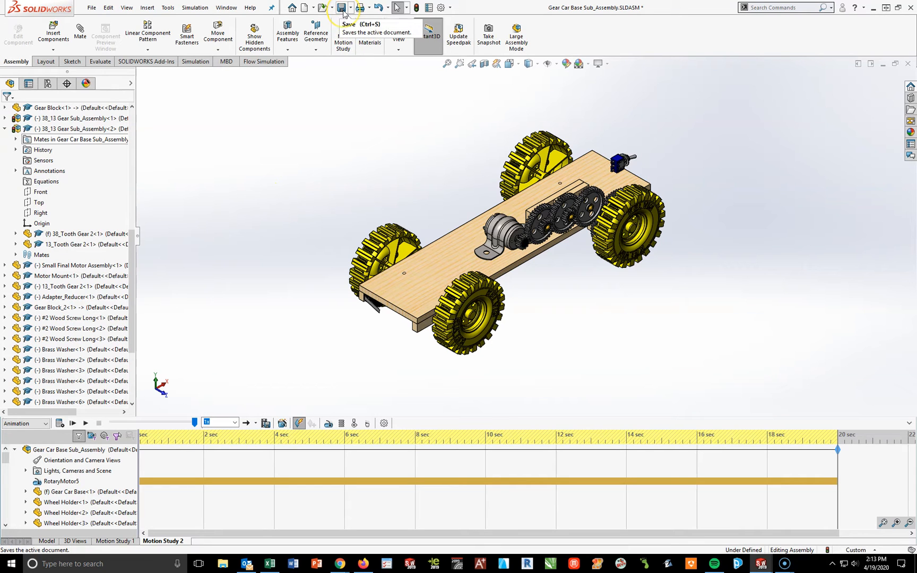
Save the assembly with all modified referenced documents and replay the motion study from the start.
click(344, 12)
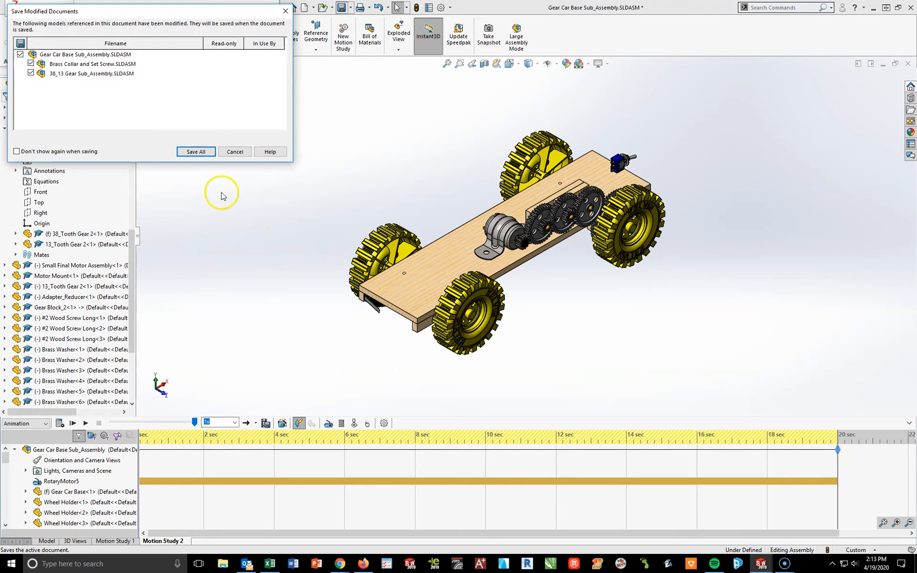
click(196, 152)
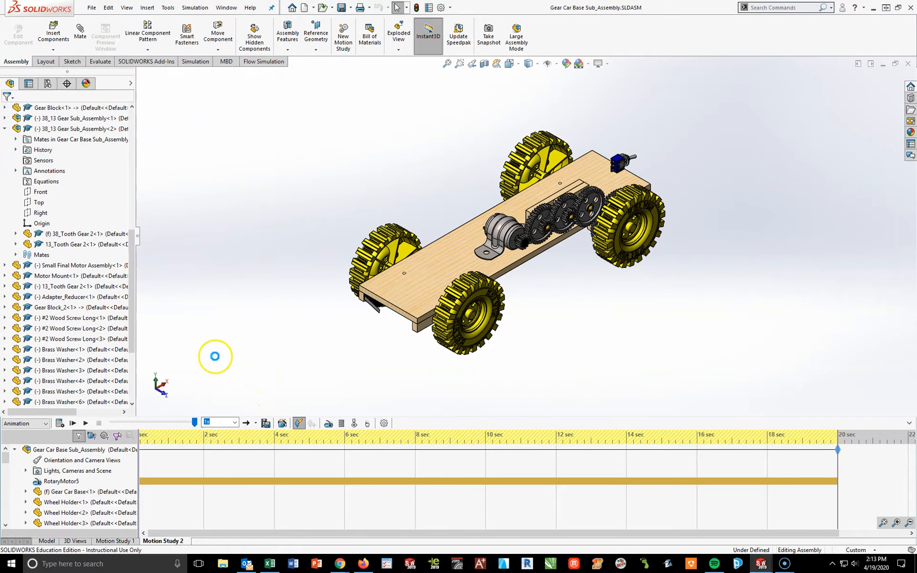
click(73, 423)
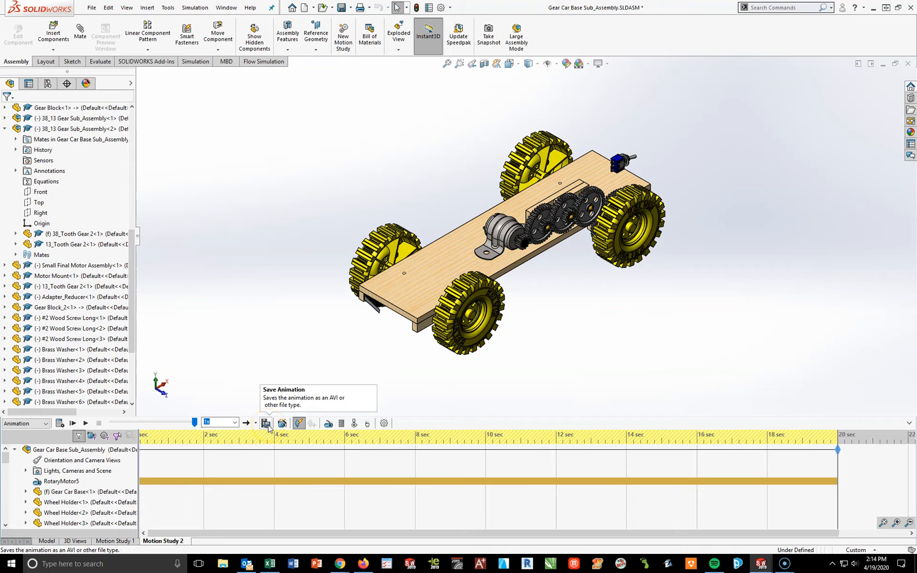
Start saving the animation to the Gear Car 2020 folder as an MP4 video file.
click(266, 425)
click(266, 423)
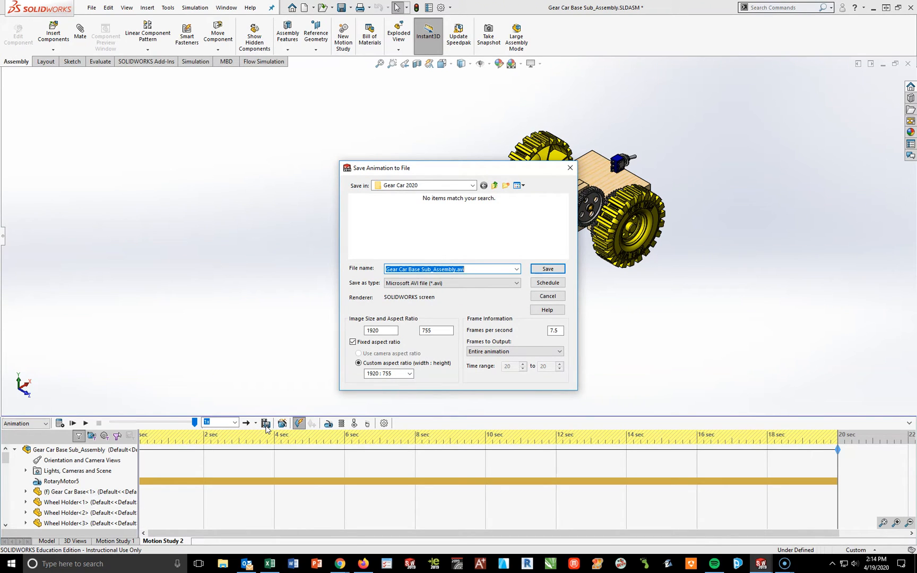
click(517, 284)
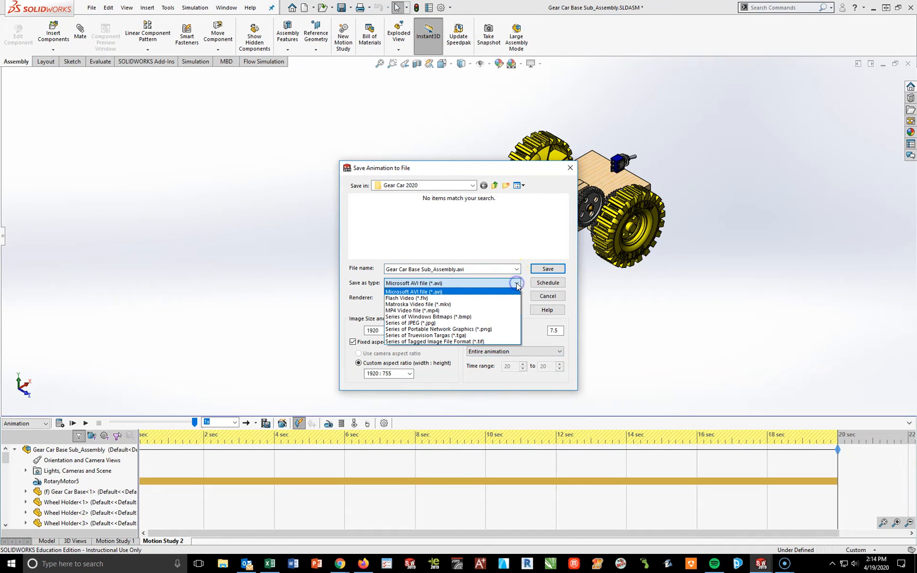
click(436, 311)
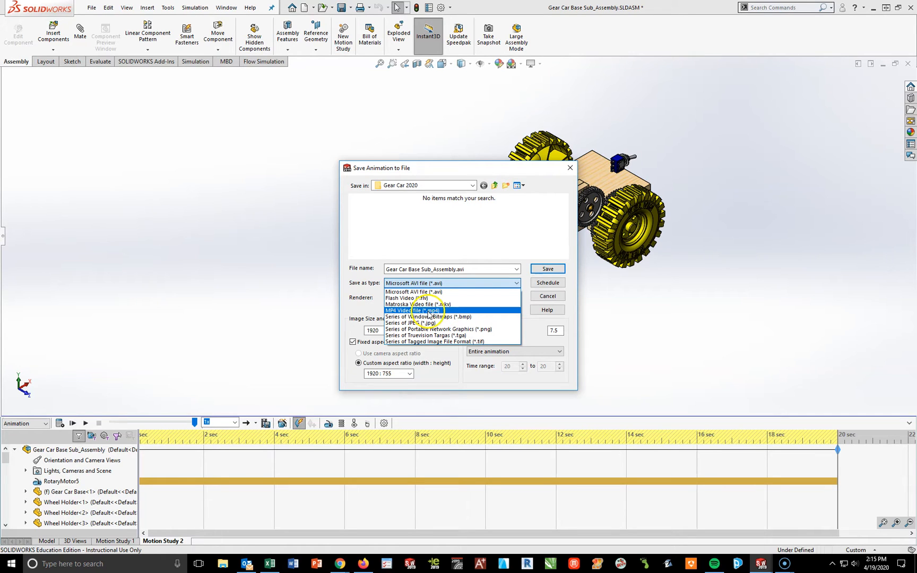
click(435, 312)
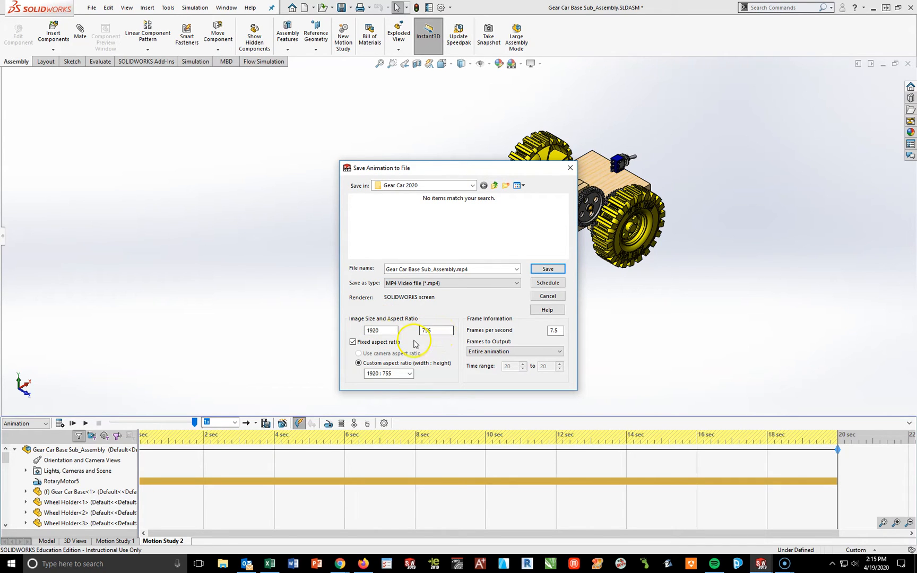
Set the video's custom aspect ratio to 16:9 (HDTV format) and save the animation file.
click(410, 374)
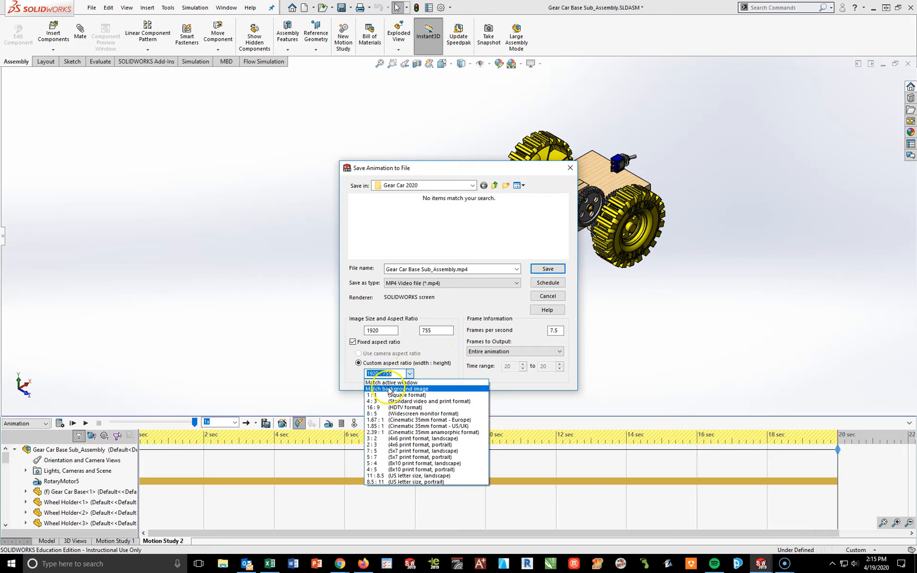
click(398, 409)
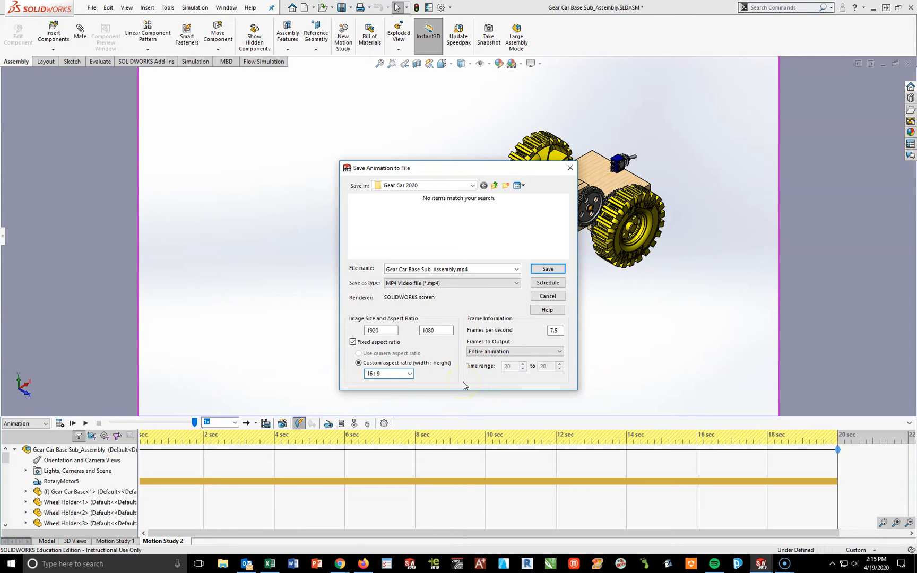
click(546, 269)
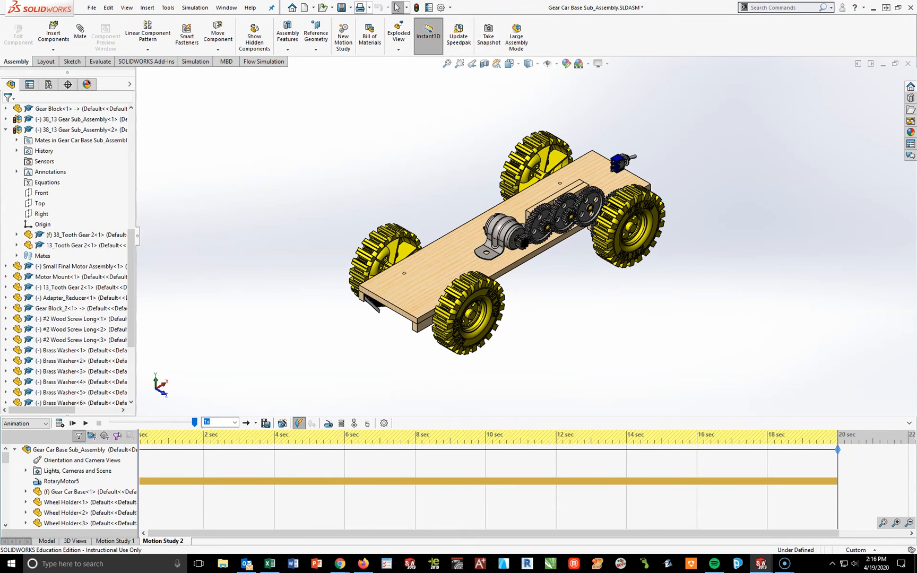
Save the gear car assembly again together with its modified sub-assemblies.
click(341, 8)
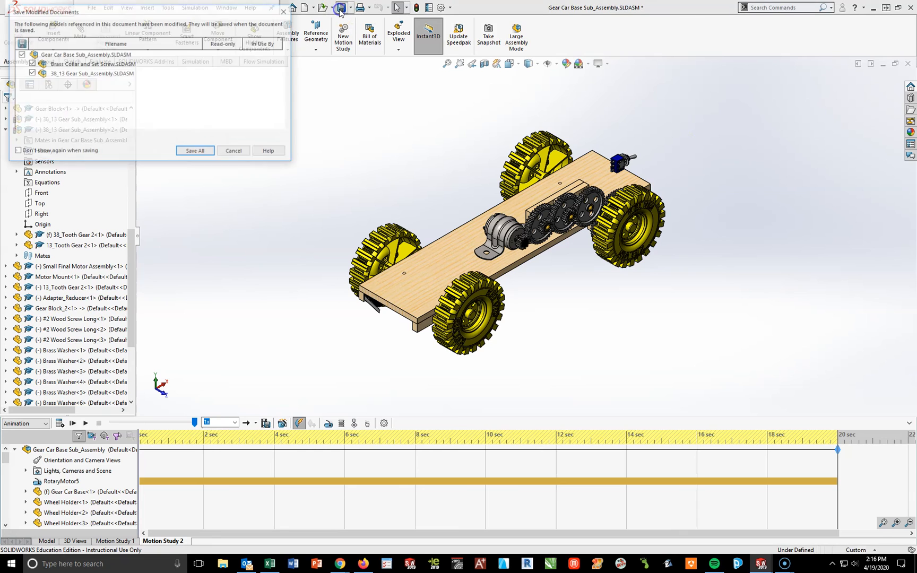
click(196, 152)
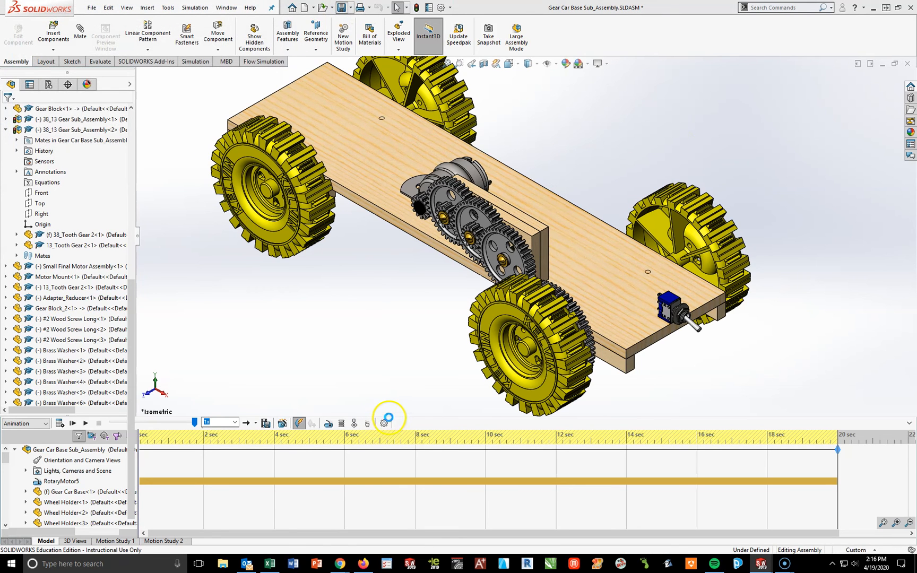
Switch to File Explorer and open the Gear Car 2020 folder on the Desktop.
click(223, 565)
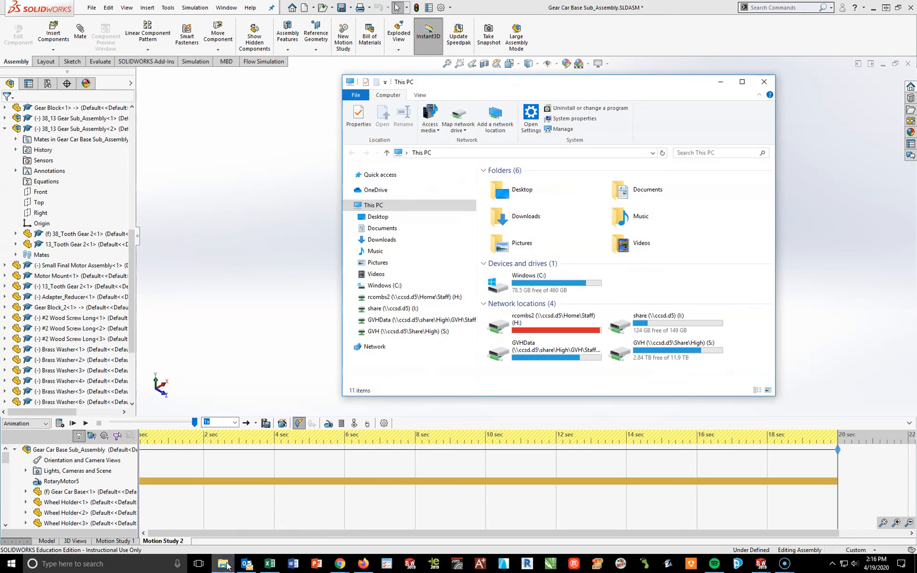
click(409, 217)
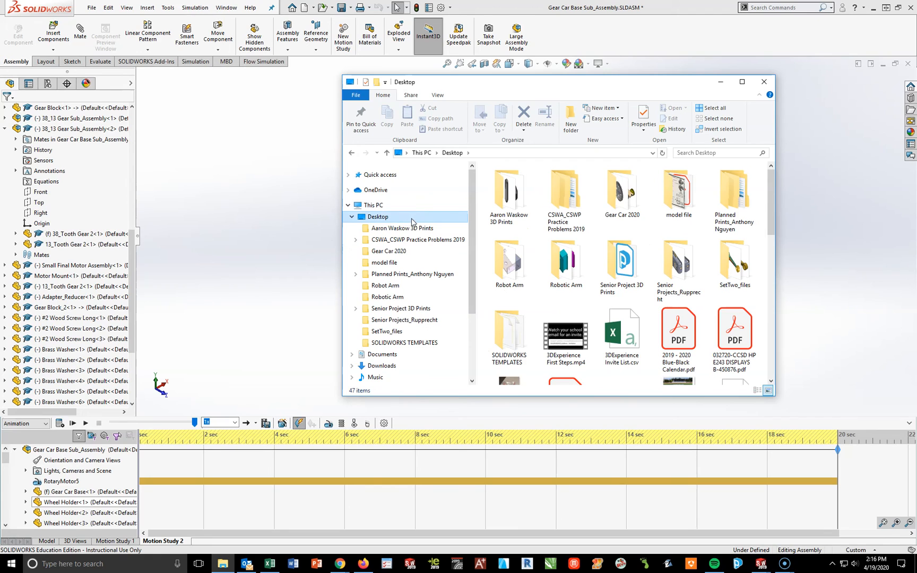
double_click(622, 191)
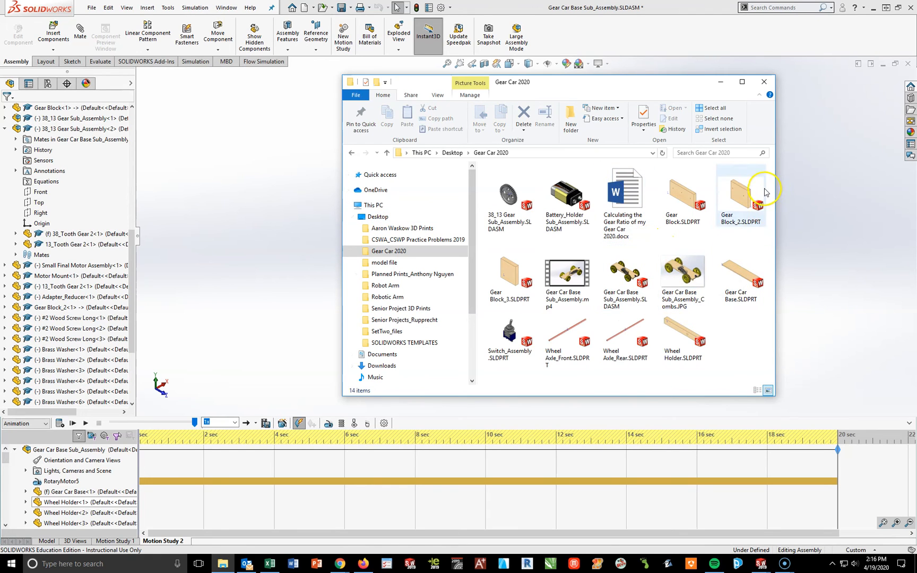
Open the exported Gear Car Base Sub_Assembly.mp4 for playback, using MPC-HC (x64) as the player.
double_click(562, 275)
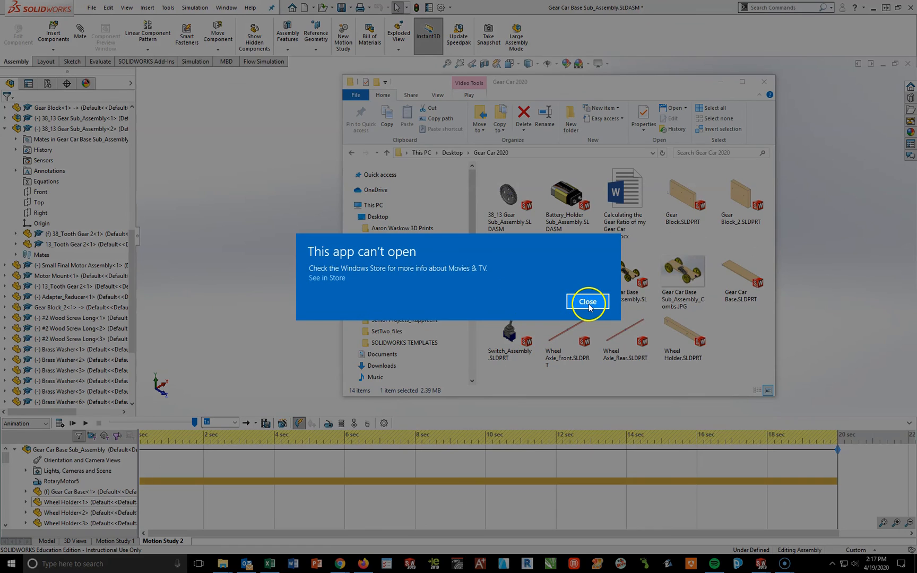
click(589, 307)
click(569, 288)
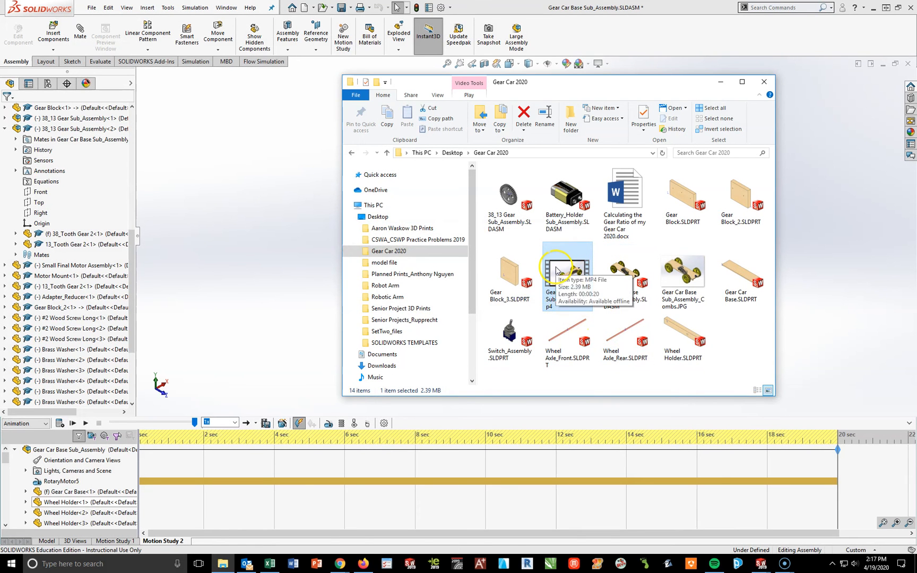
right_click(557, 271)
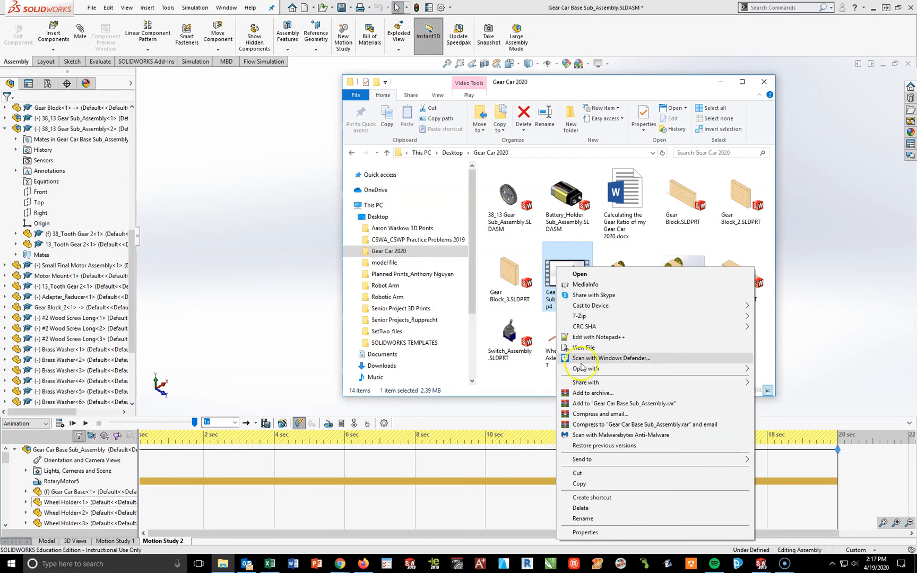
mouse_move(593, 373)
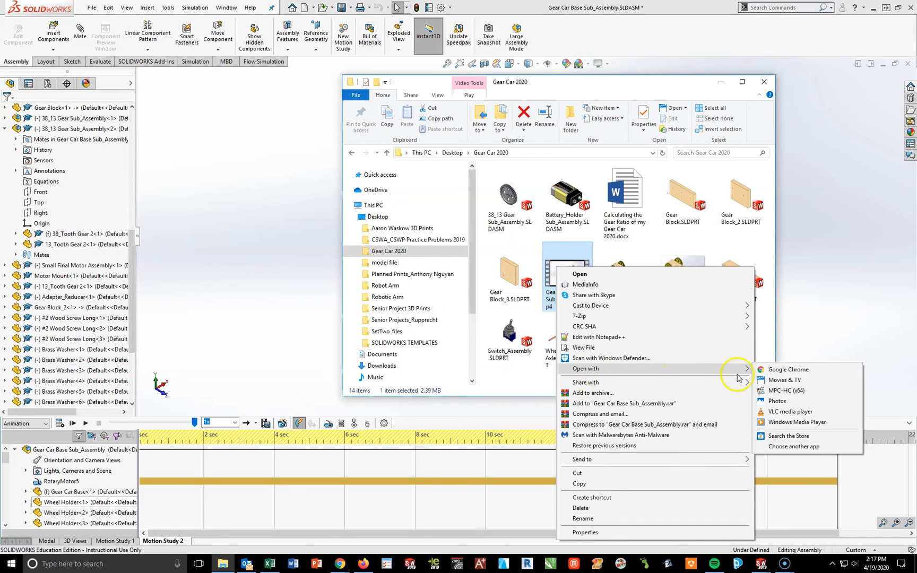
click(779, 390)
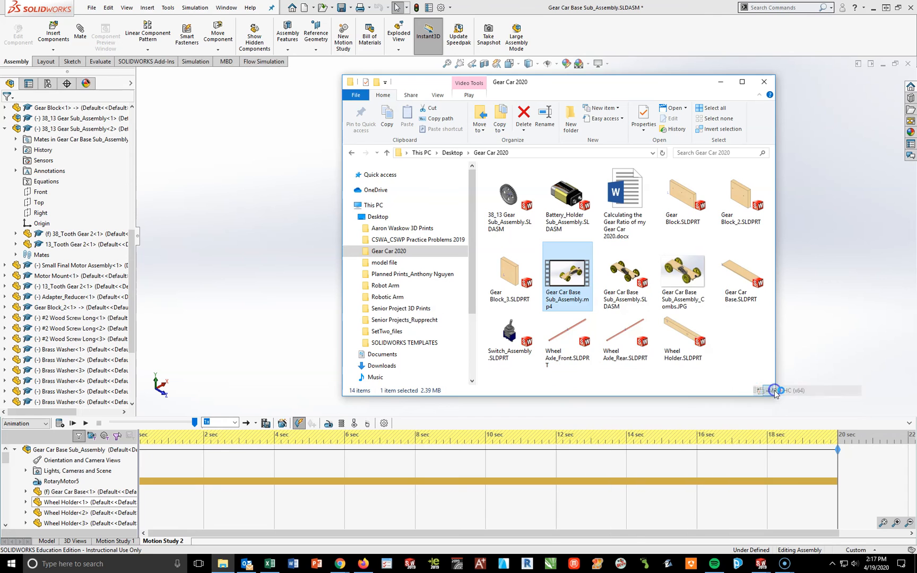